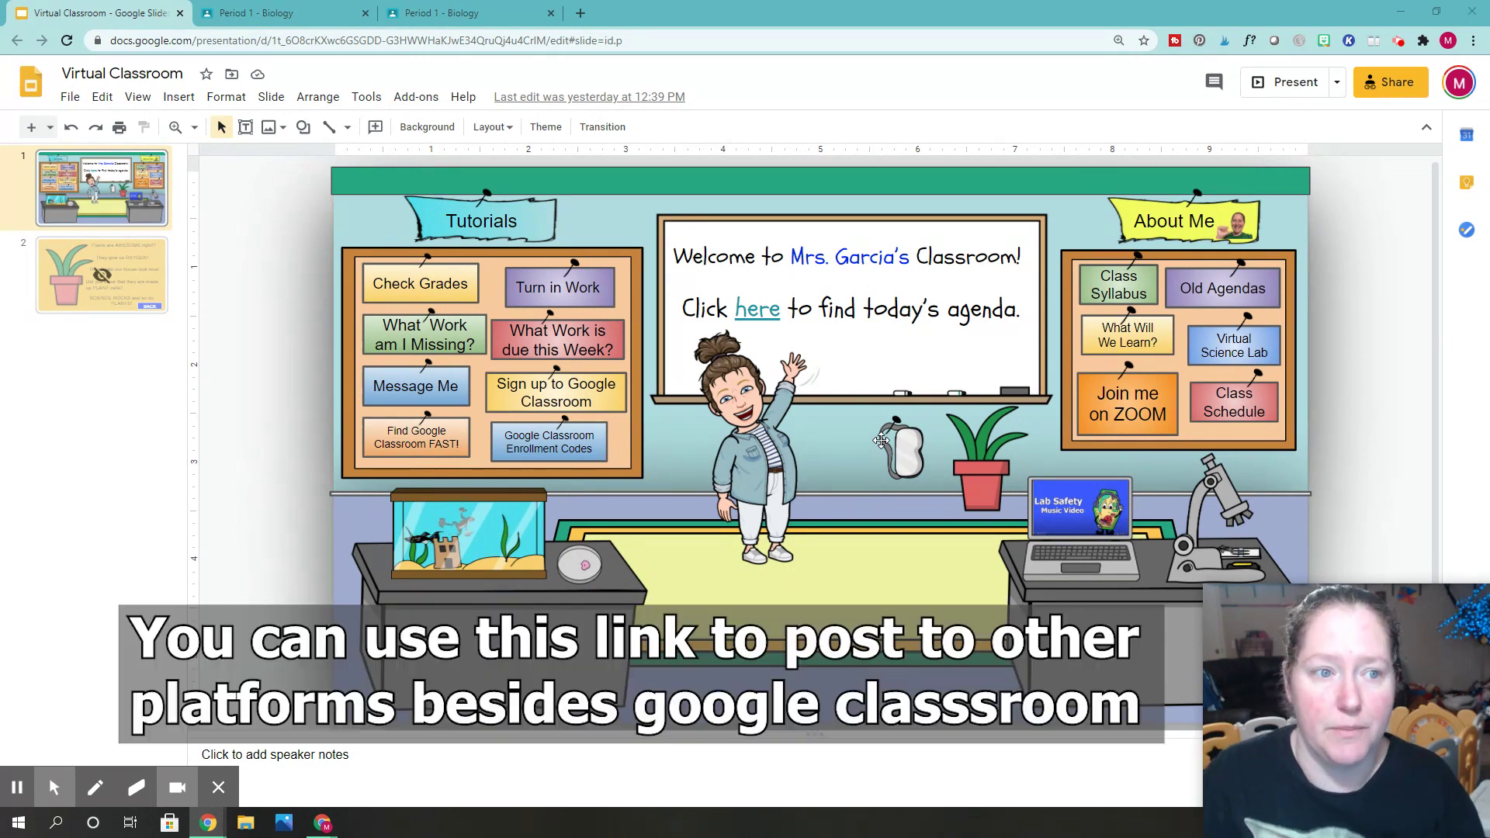
Step: Open the File menu of the two-slide Virtual Classroom presentation
left_click(71, 97)
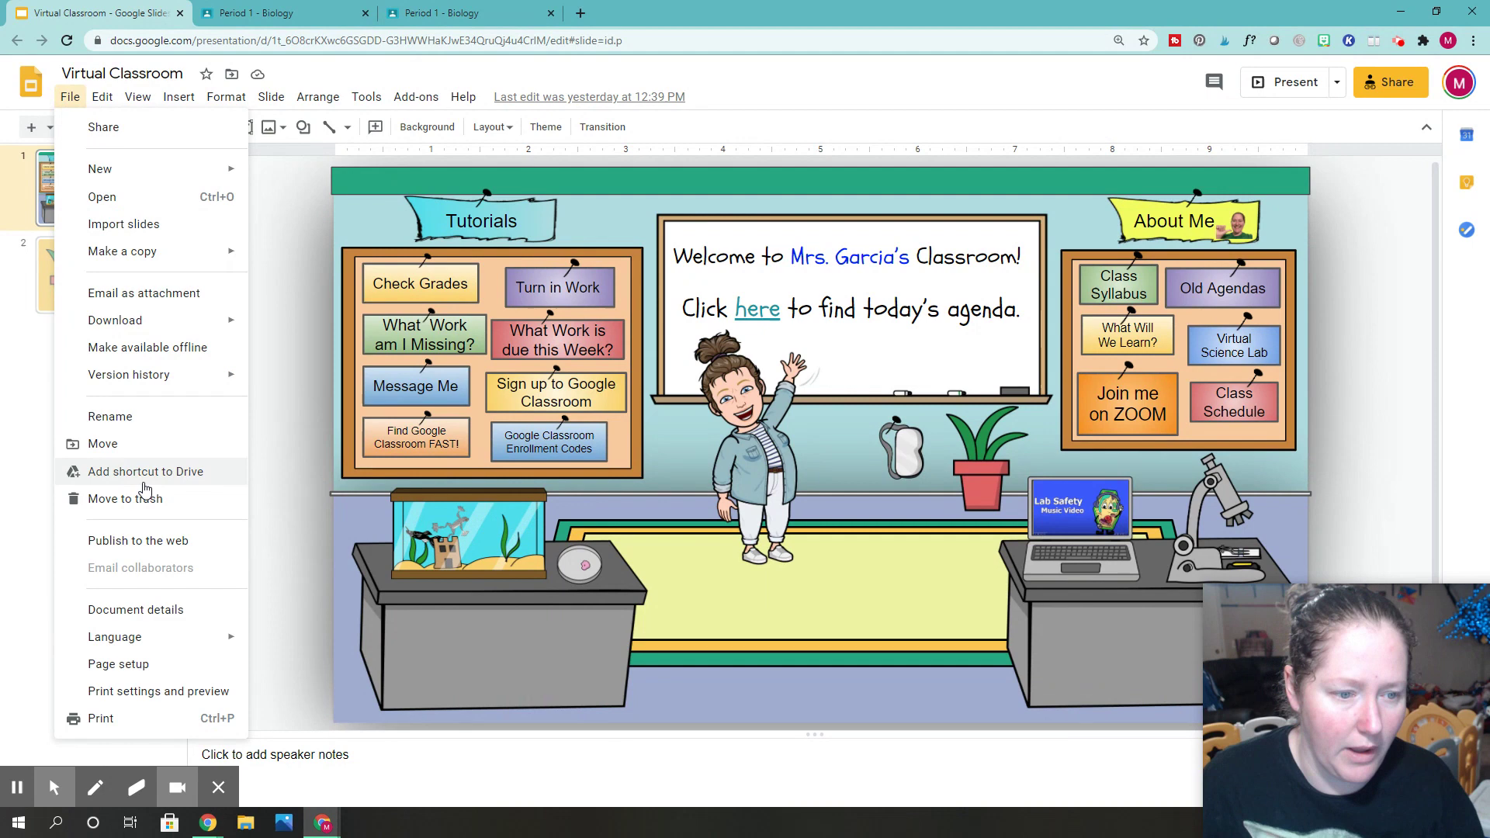
Step: Publish the Virtual Classroom presentation to the web and confirm
left_click(152, 544)
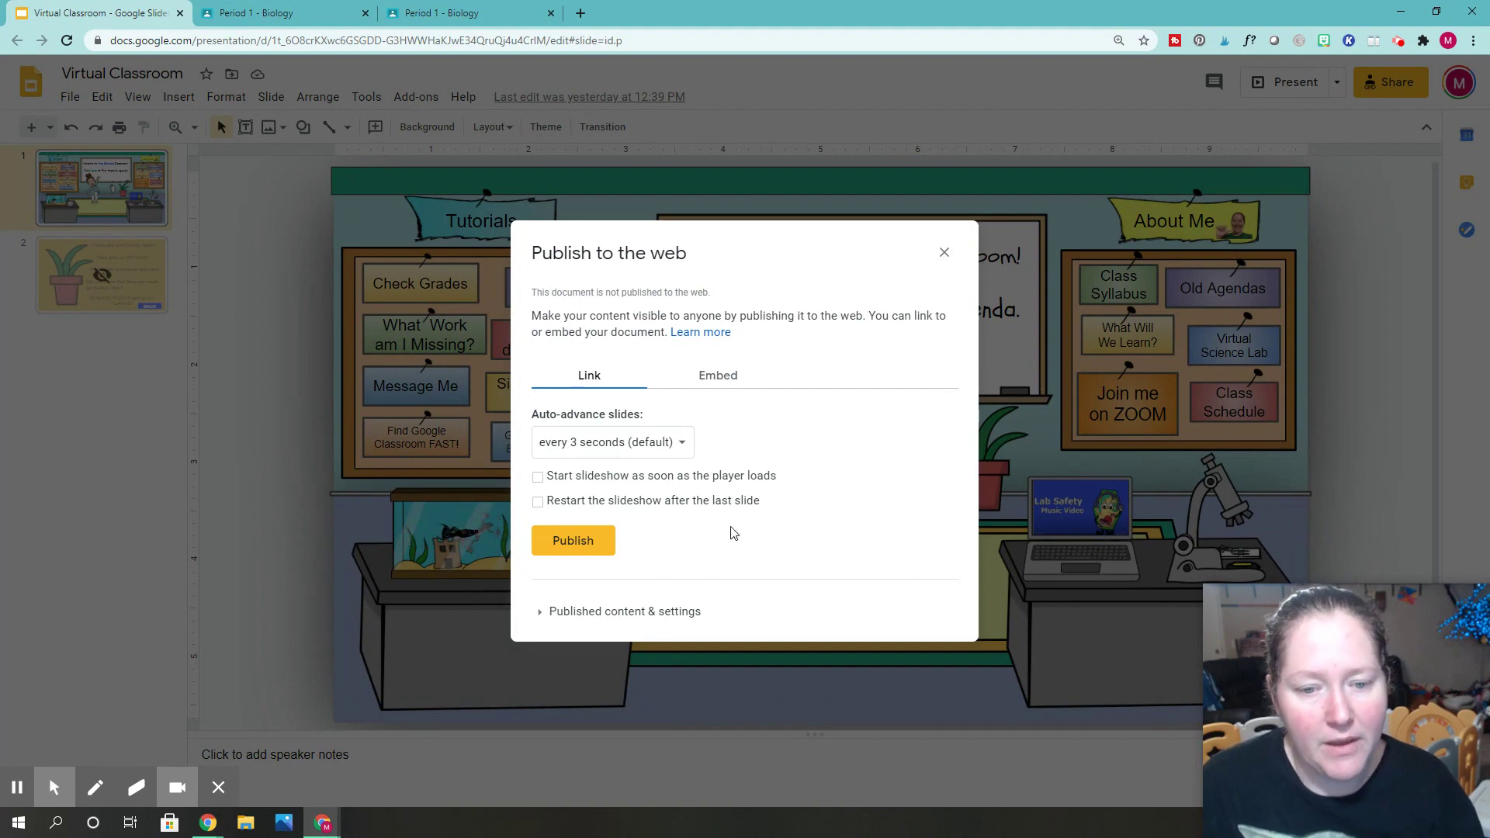
left_click(604, 551)
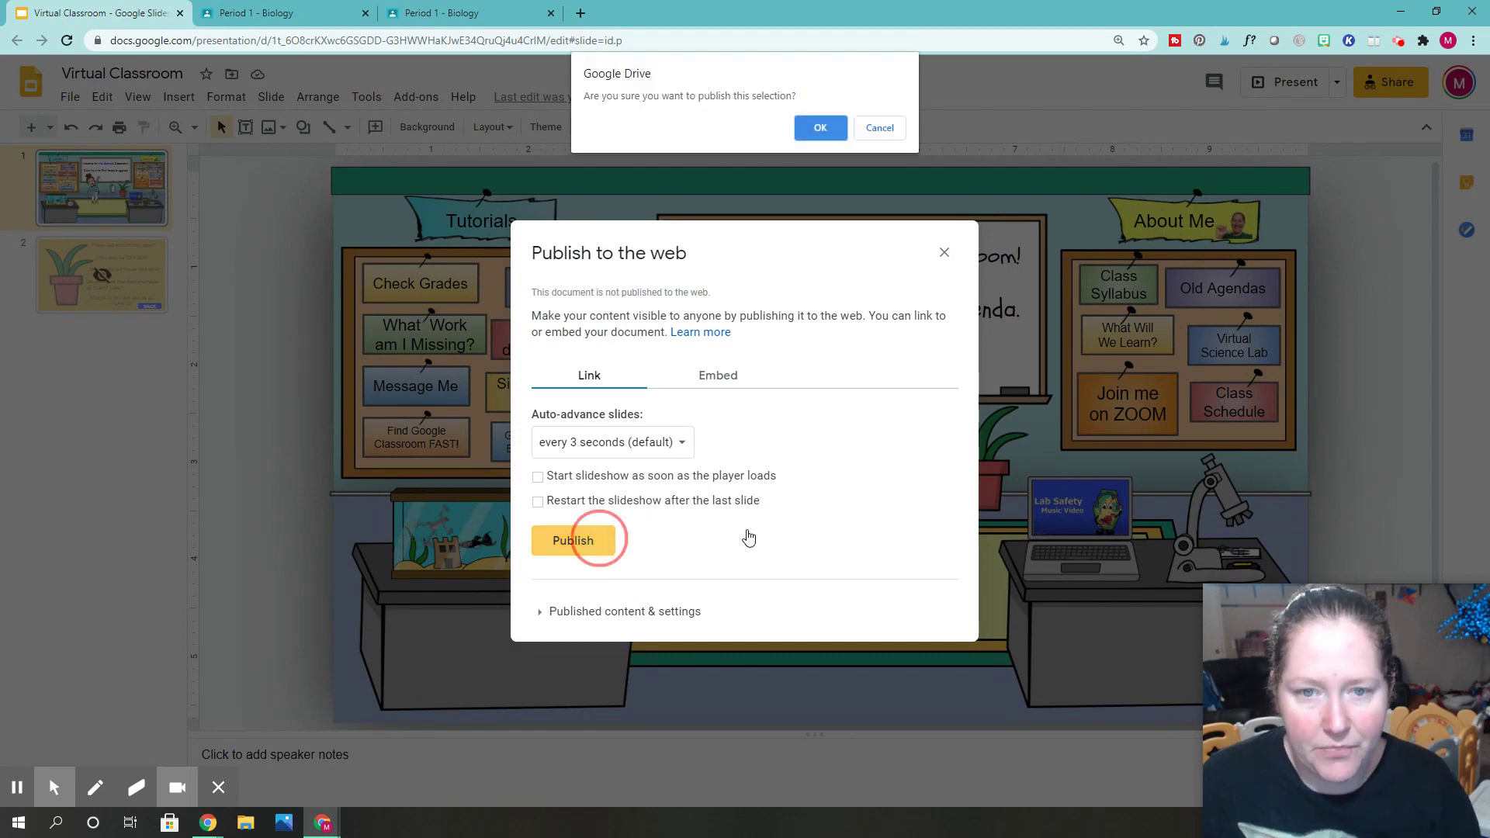
left_click(820, 128)
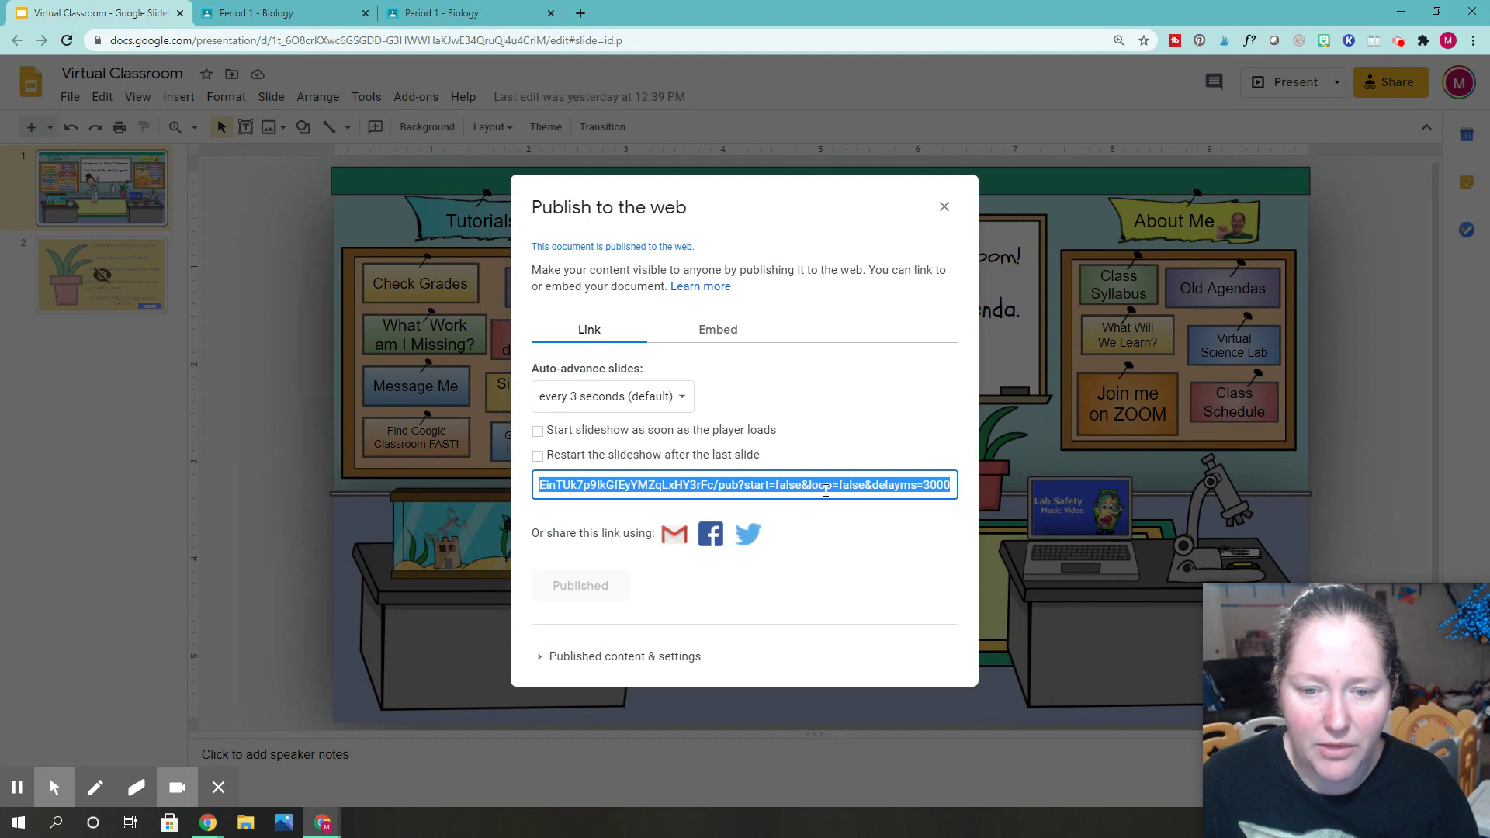
Step: Copy the published link and switch to the Period 1 - Biology class tab
left_click(833, 486)
right_click(835, 486)
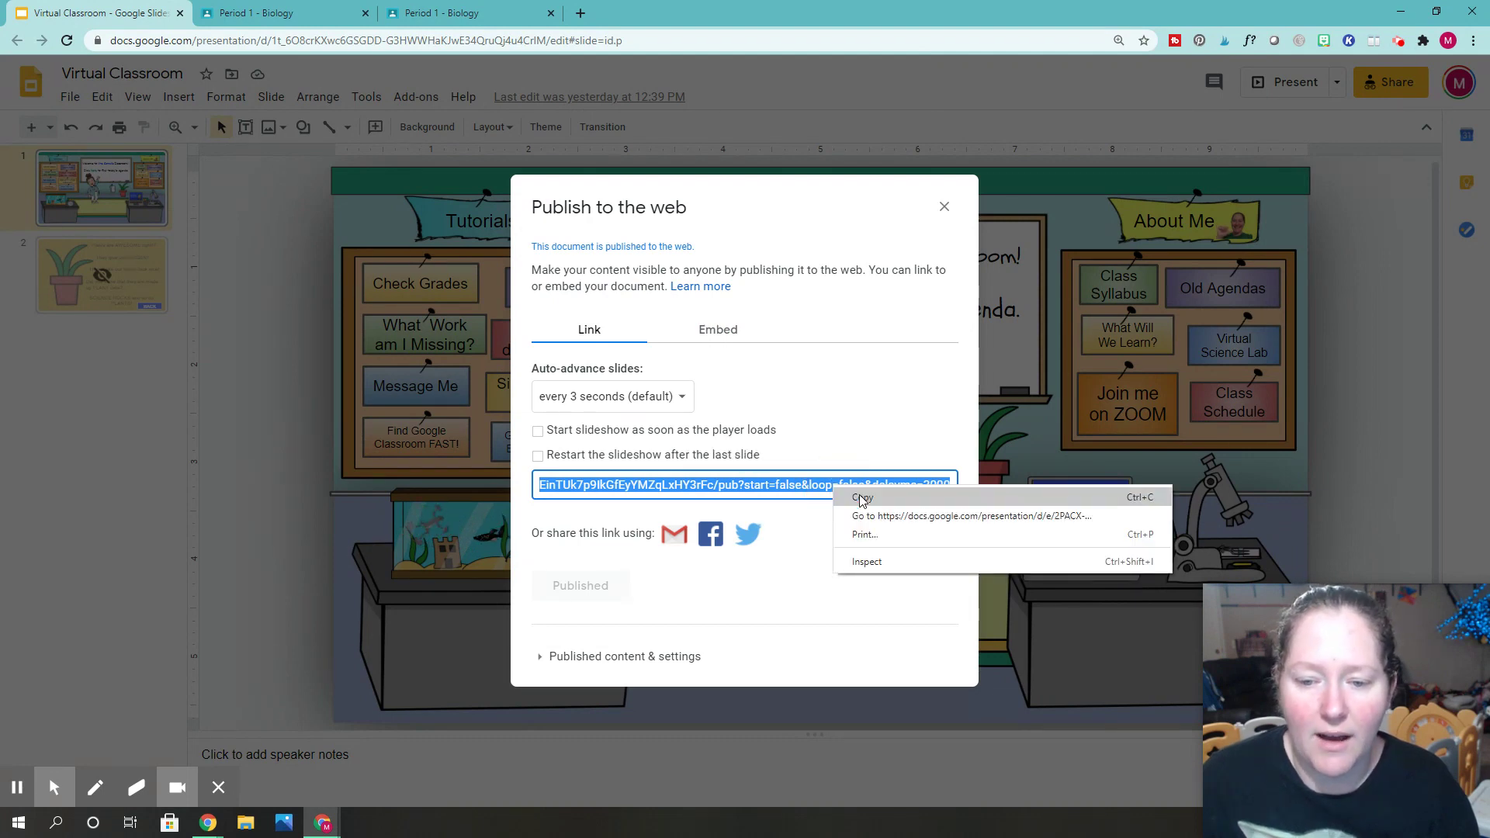
left_click(862, 498)
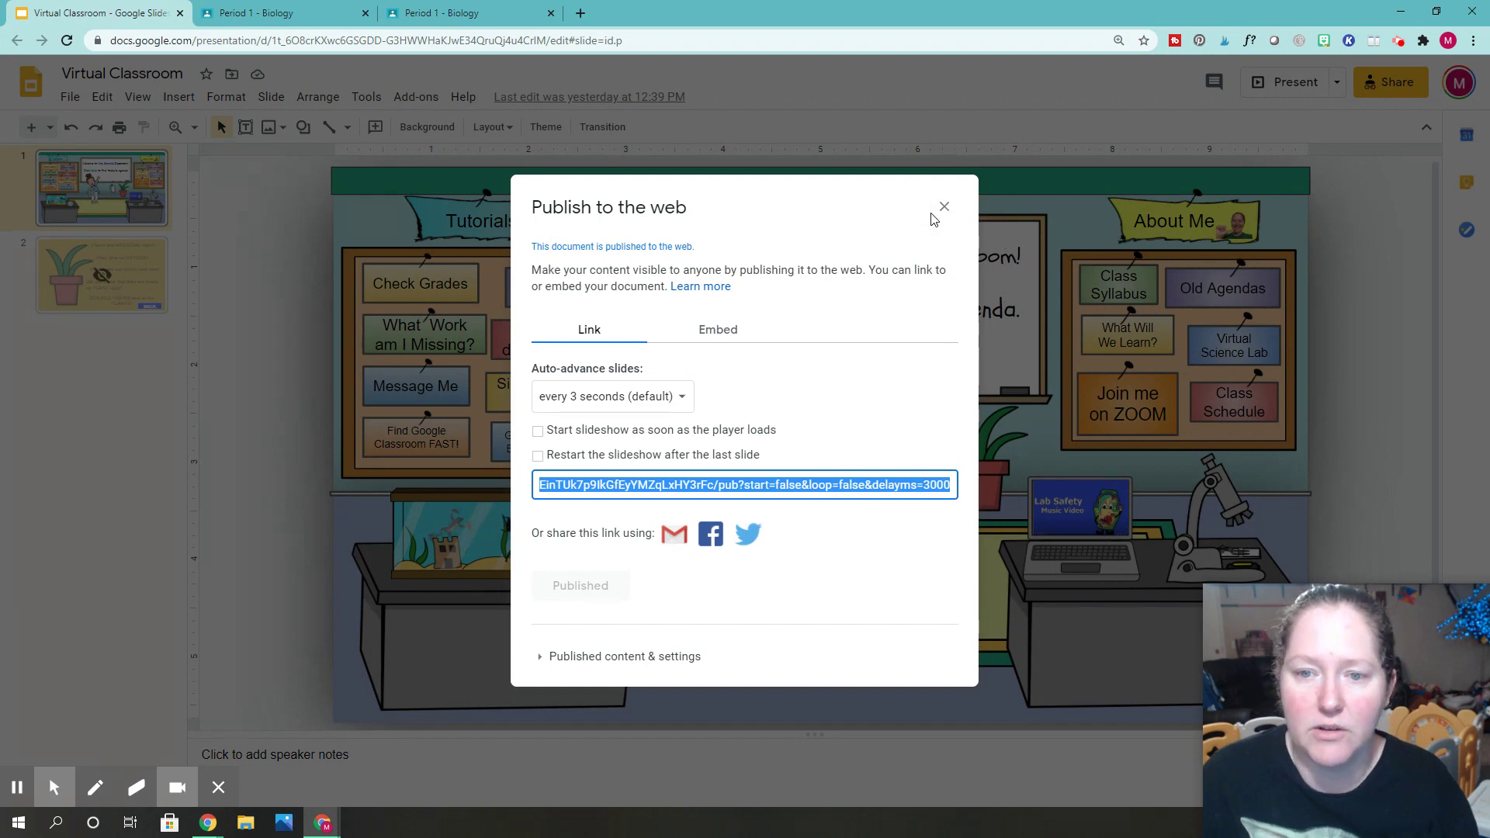
left_click(256, 13)
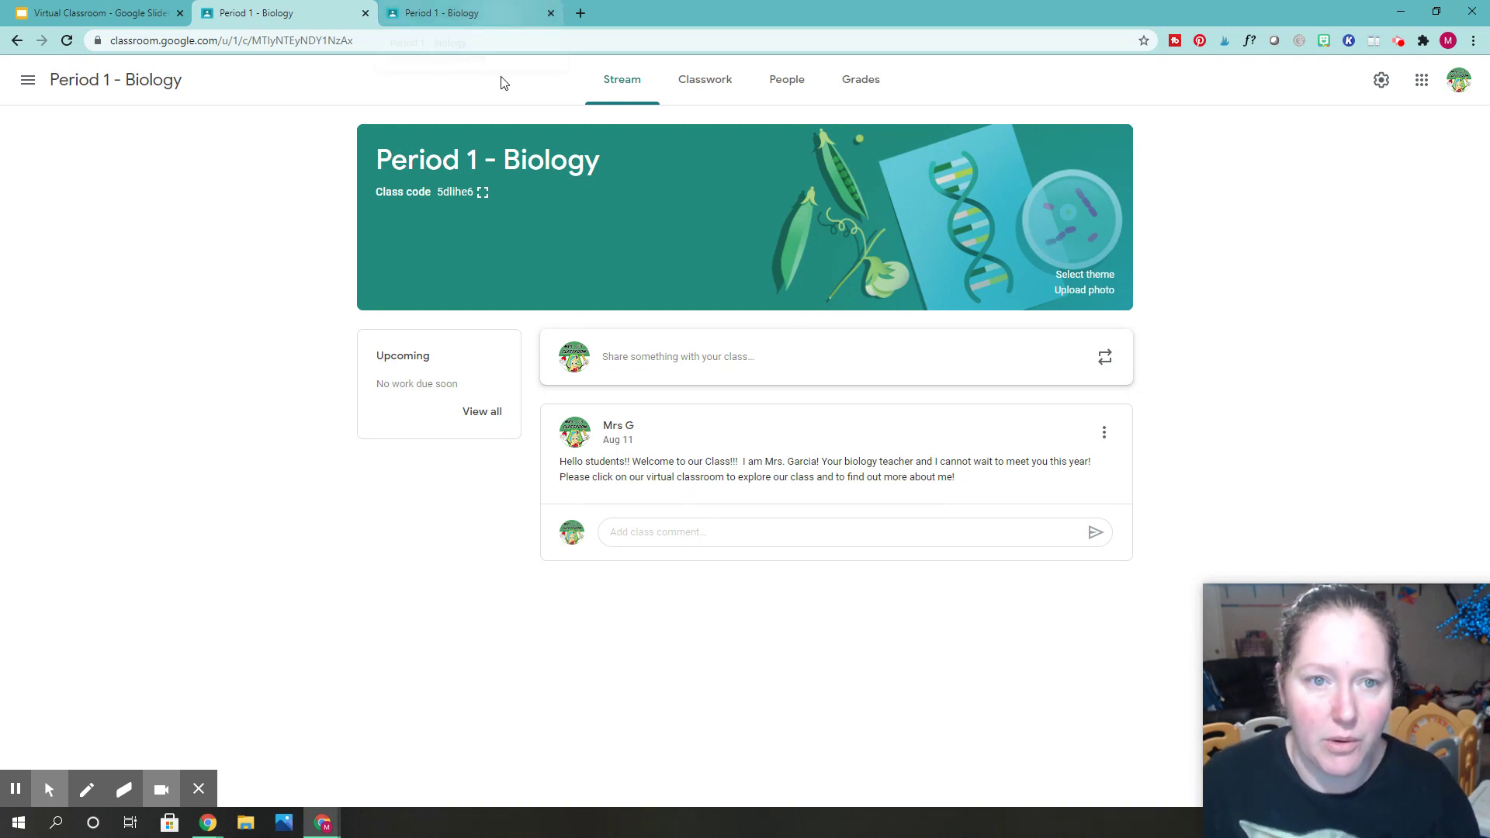
Step: Preview Period 1 - Biology in the student-view tab, then return to the teacher tab
left_click(434, 17)
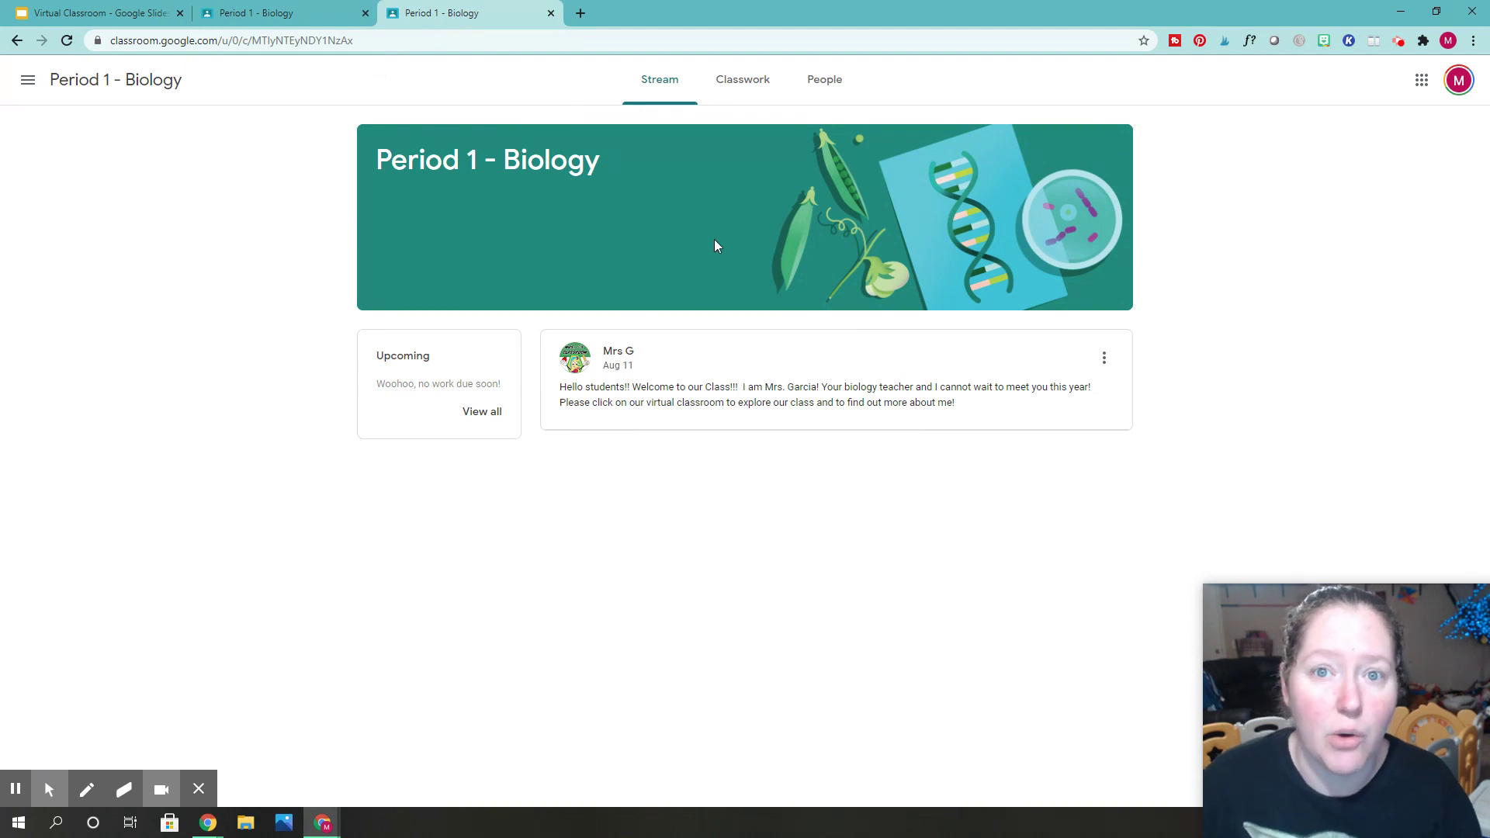
left_click(358, 21)
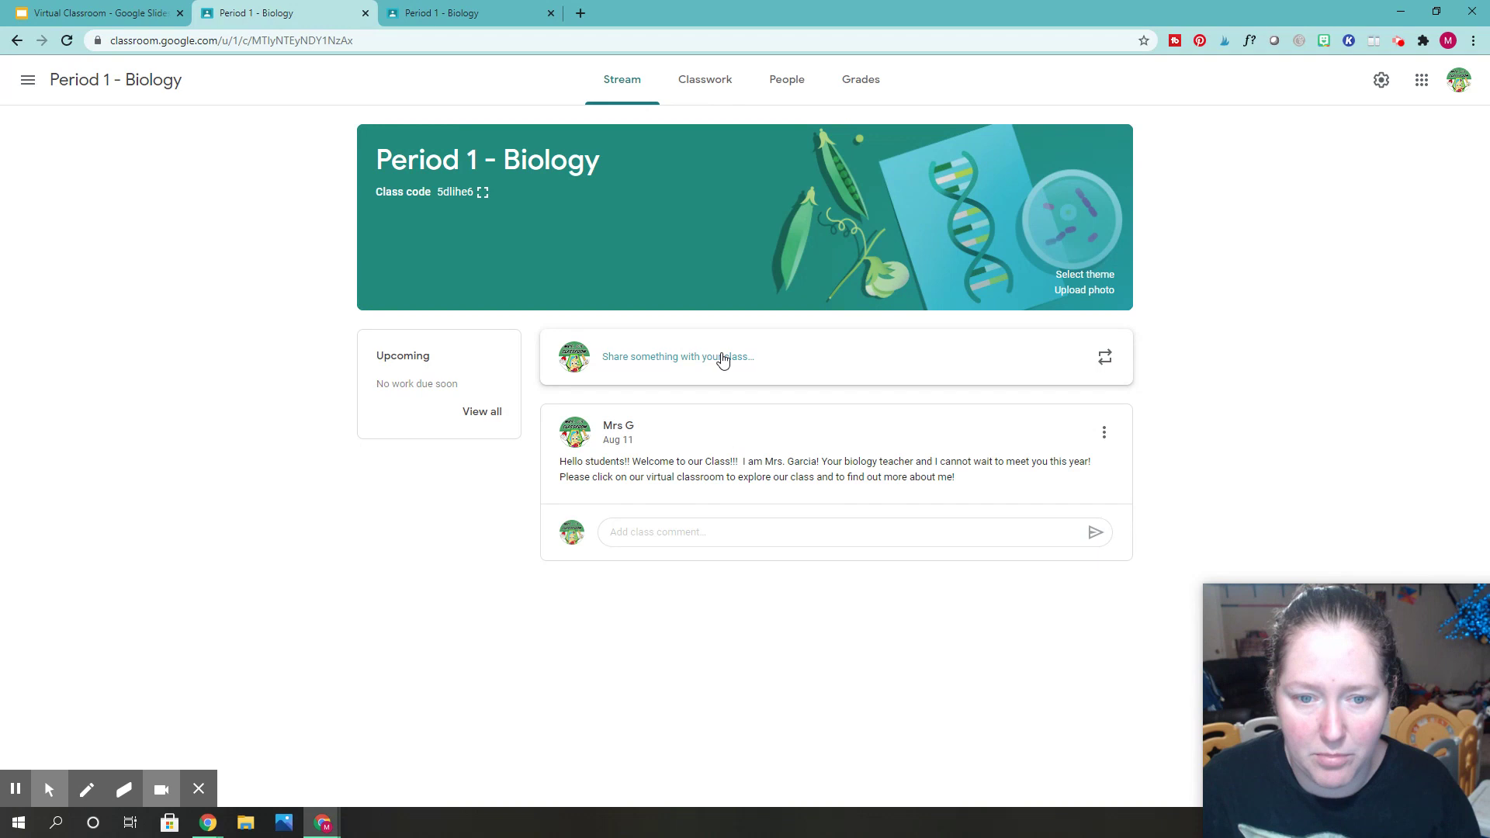
Step: Start a new class post and check which classes it goes to, leaving them unchanged
left_click(700, 367)
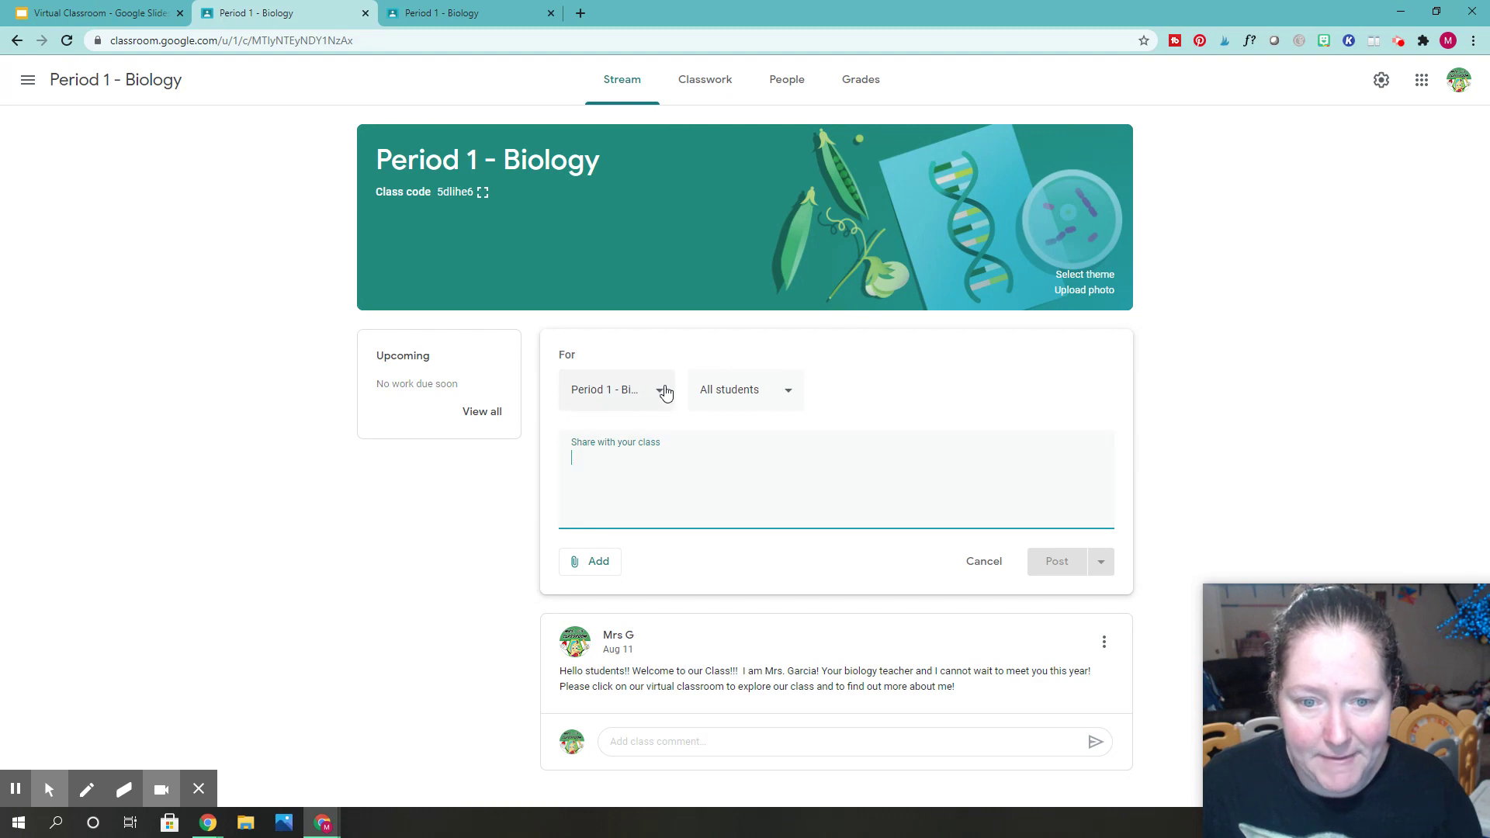
left_click(666, 390)
left_click(664, 389)
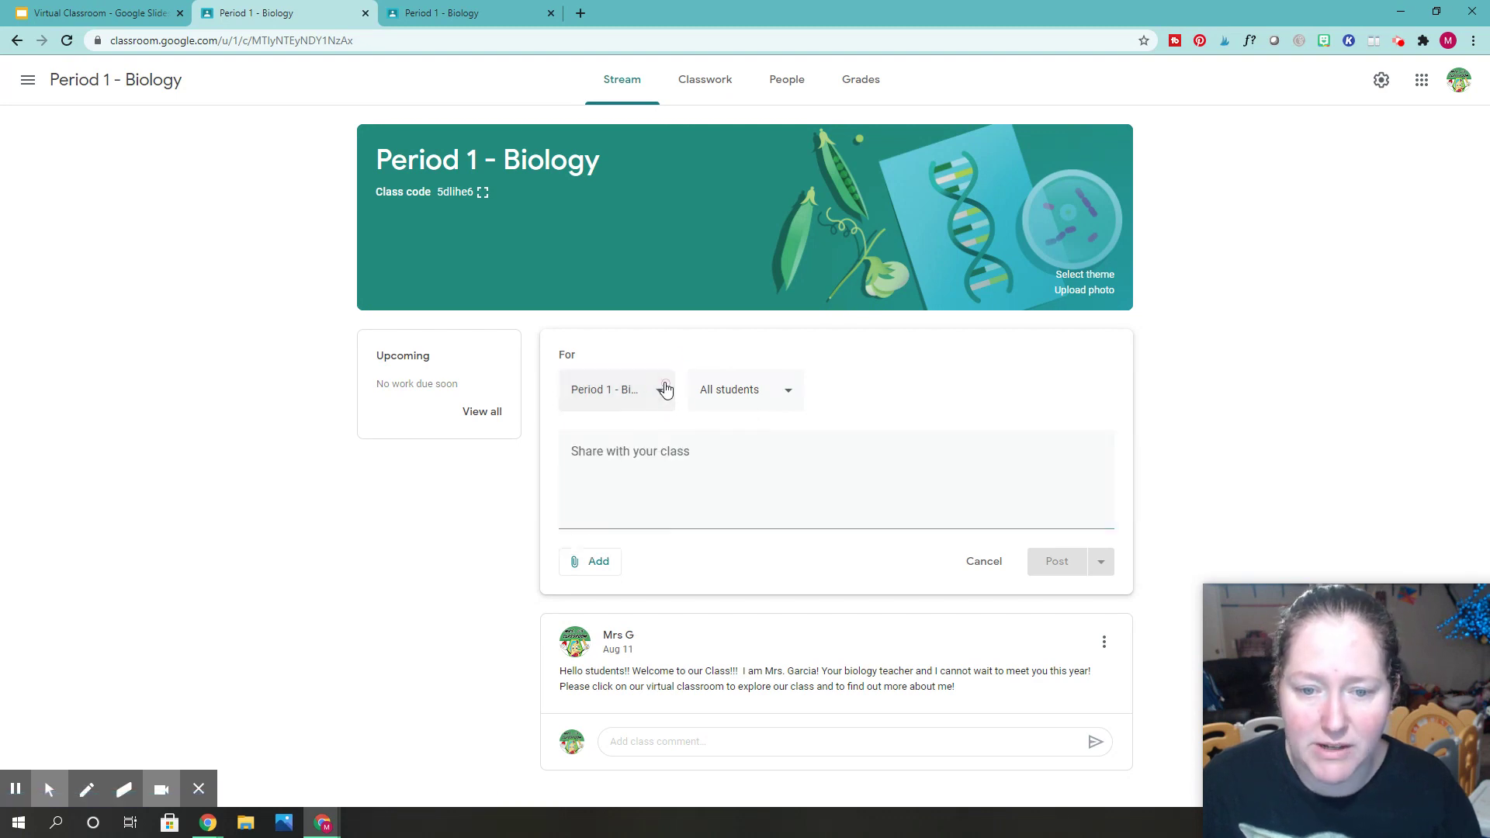
left_click(663, 388)
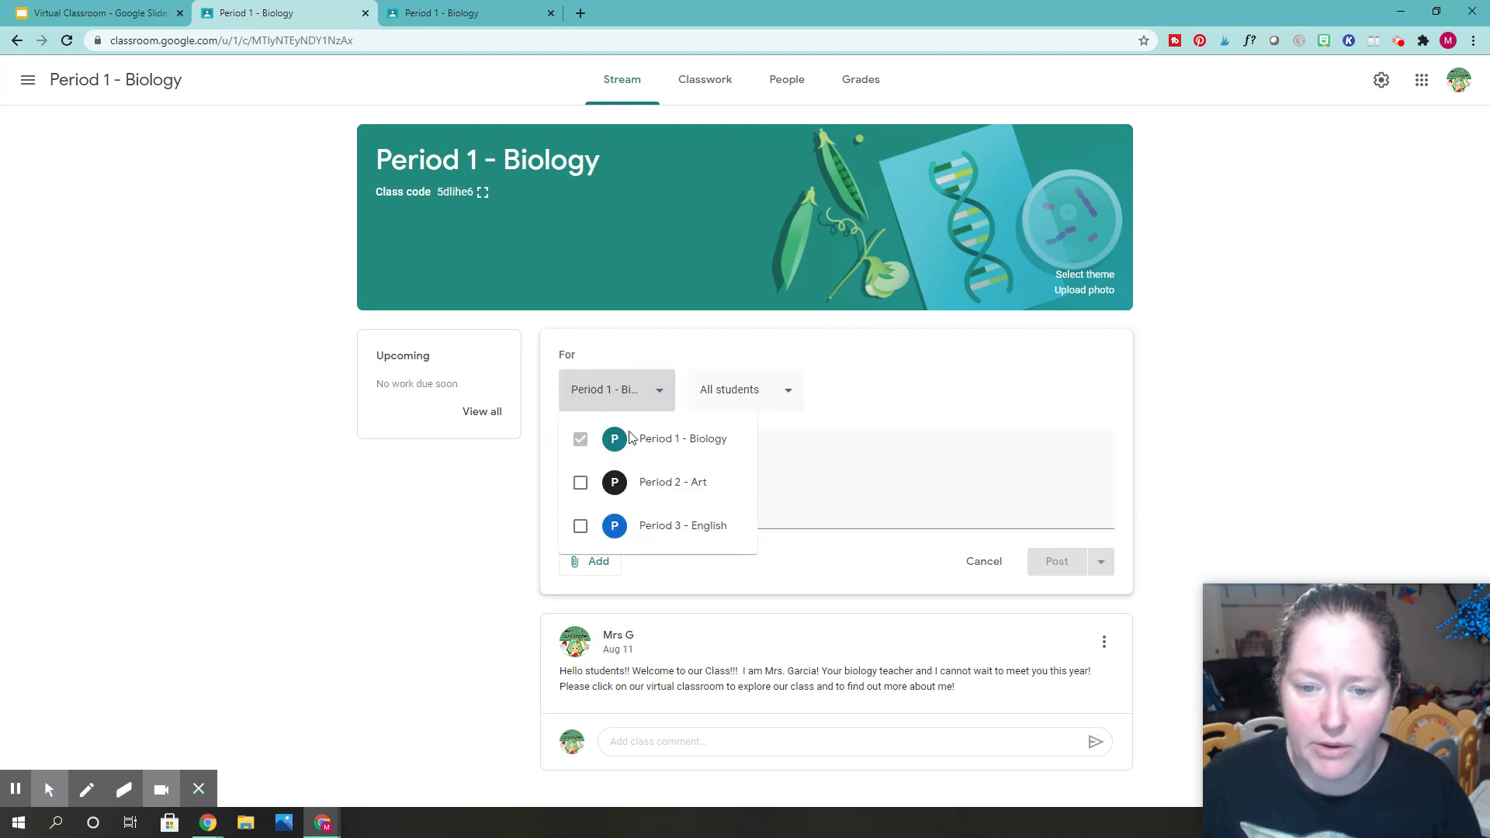
left_click(789, 489)
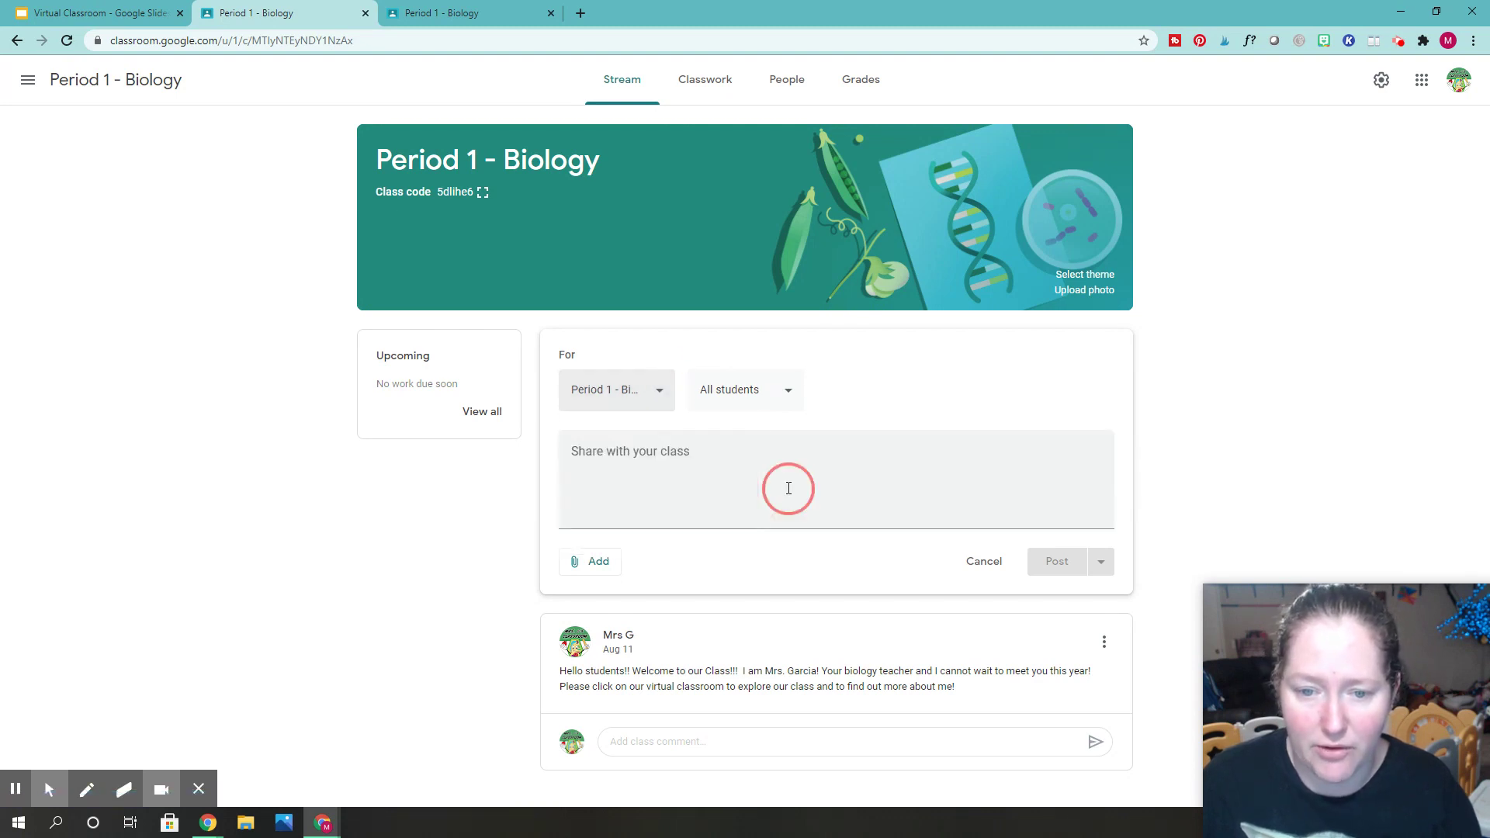
Step: Attach the copied published slides link to the post as a web link
left_click(592, 565)
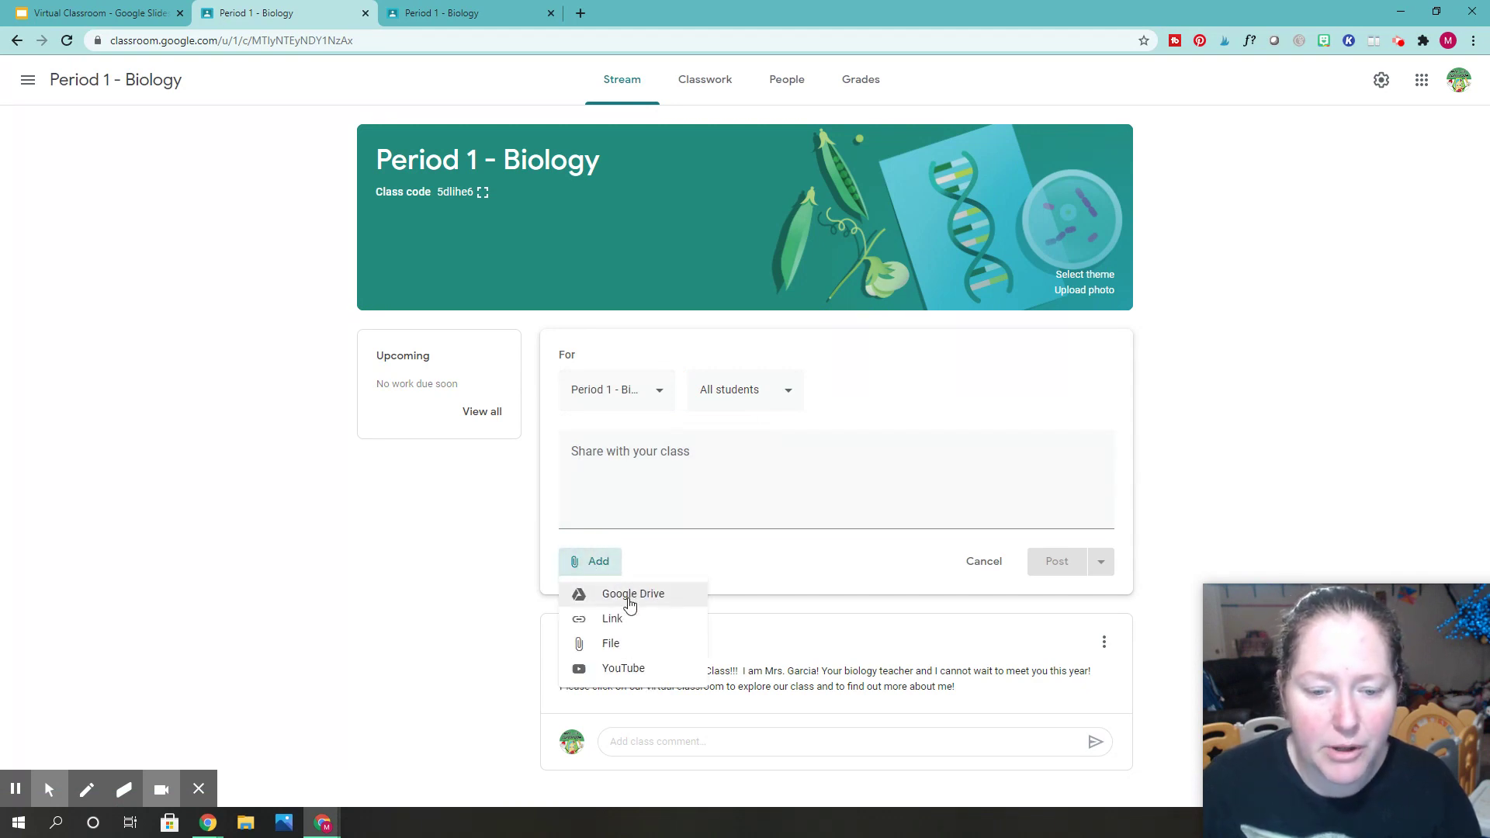
left_click(611, 621)
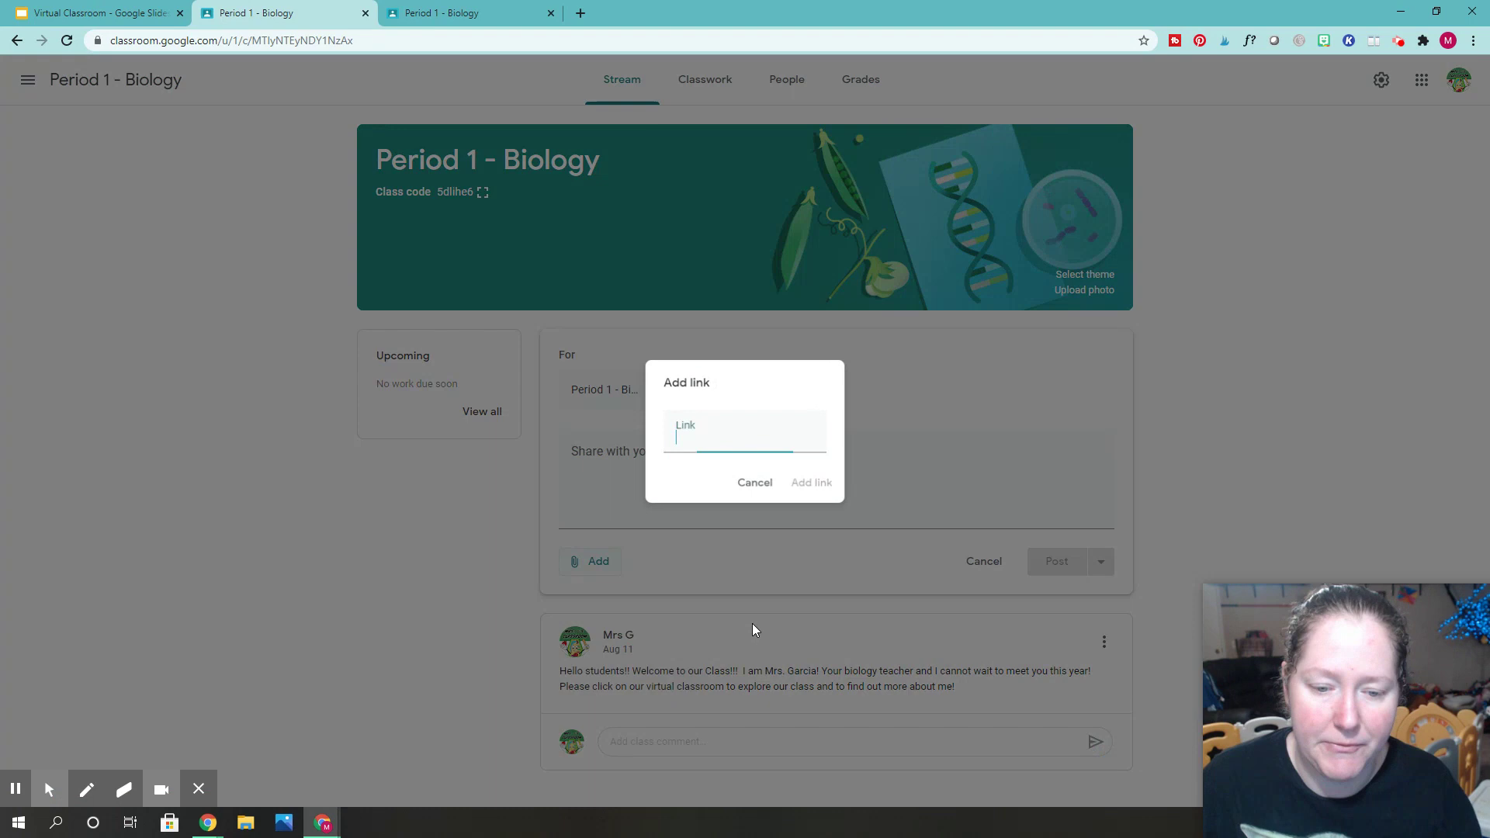
right_click(702, 431)
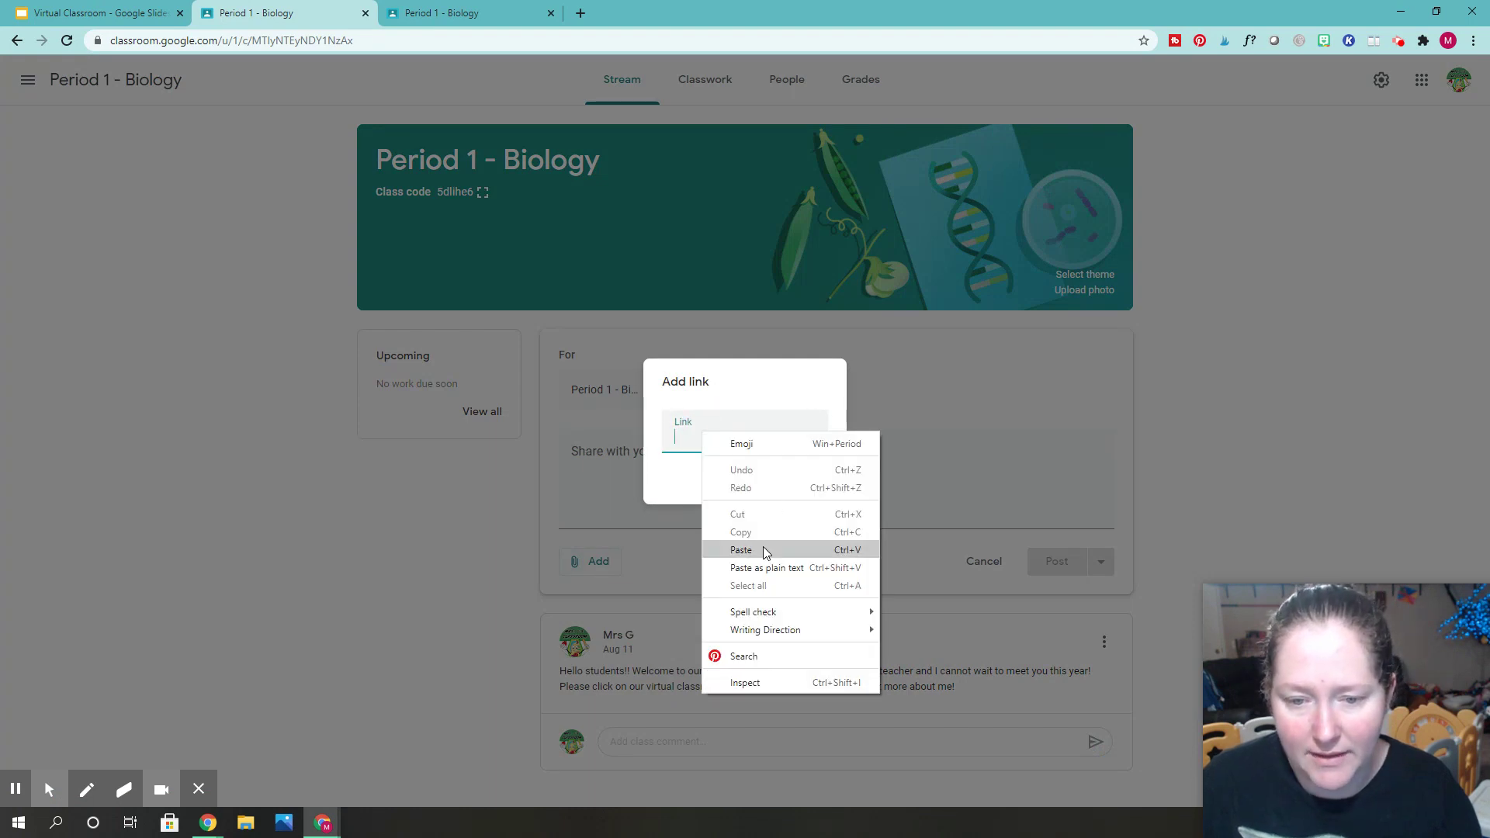
left_click(761, 551)
left_click(813, 485)
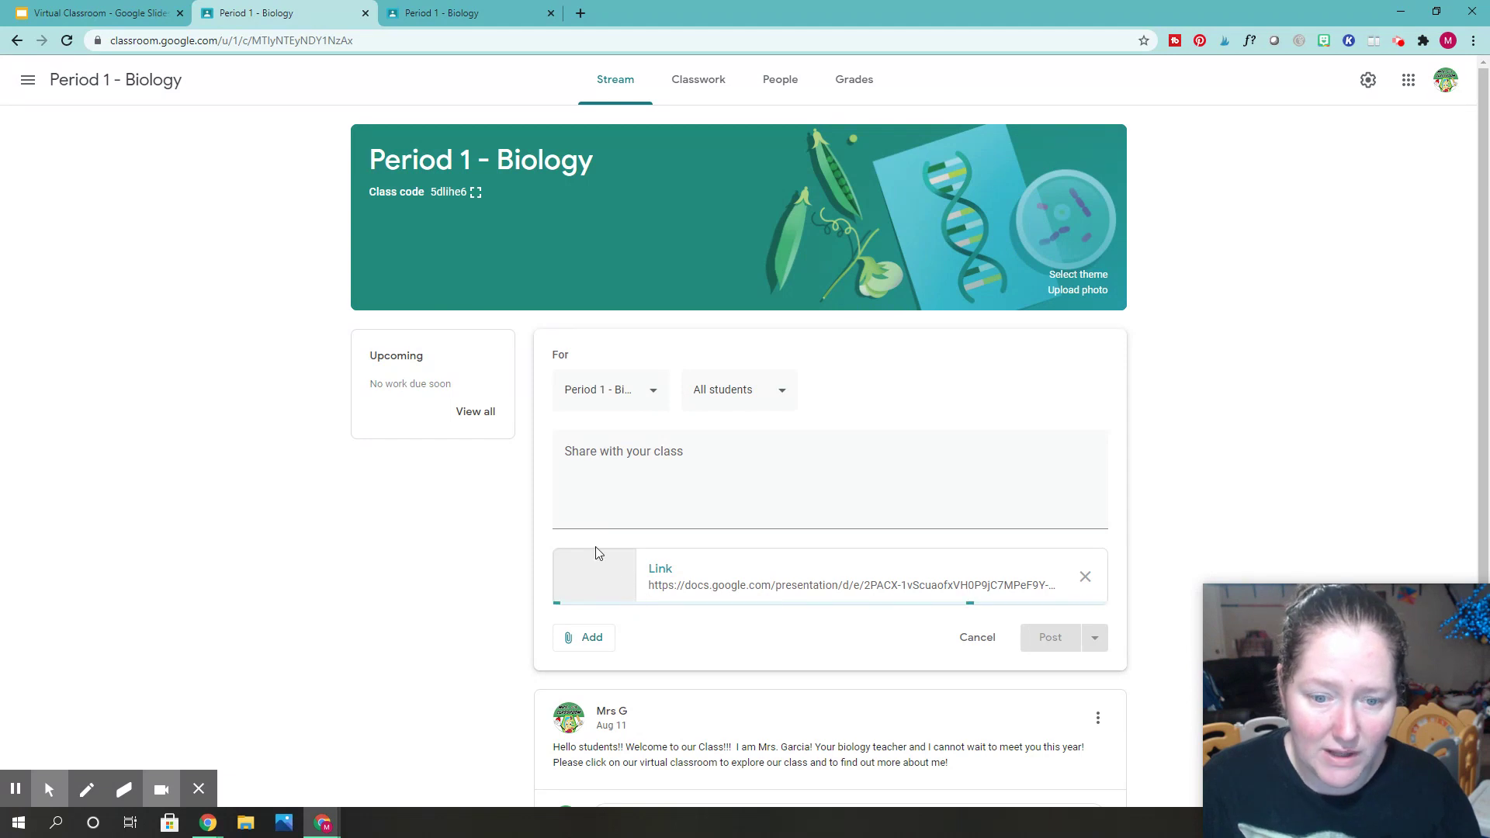
Step: Paste the Virtual Classroom description into the announcement as plain text
left_click(742, 469)
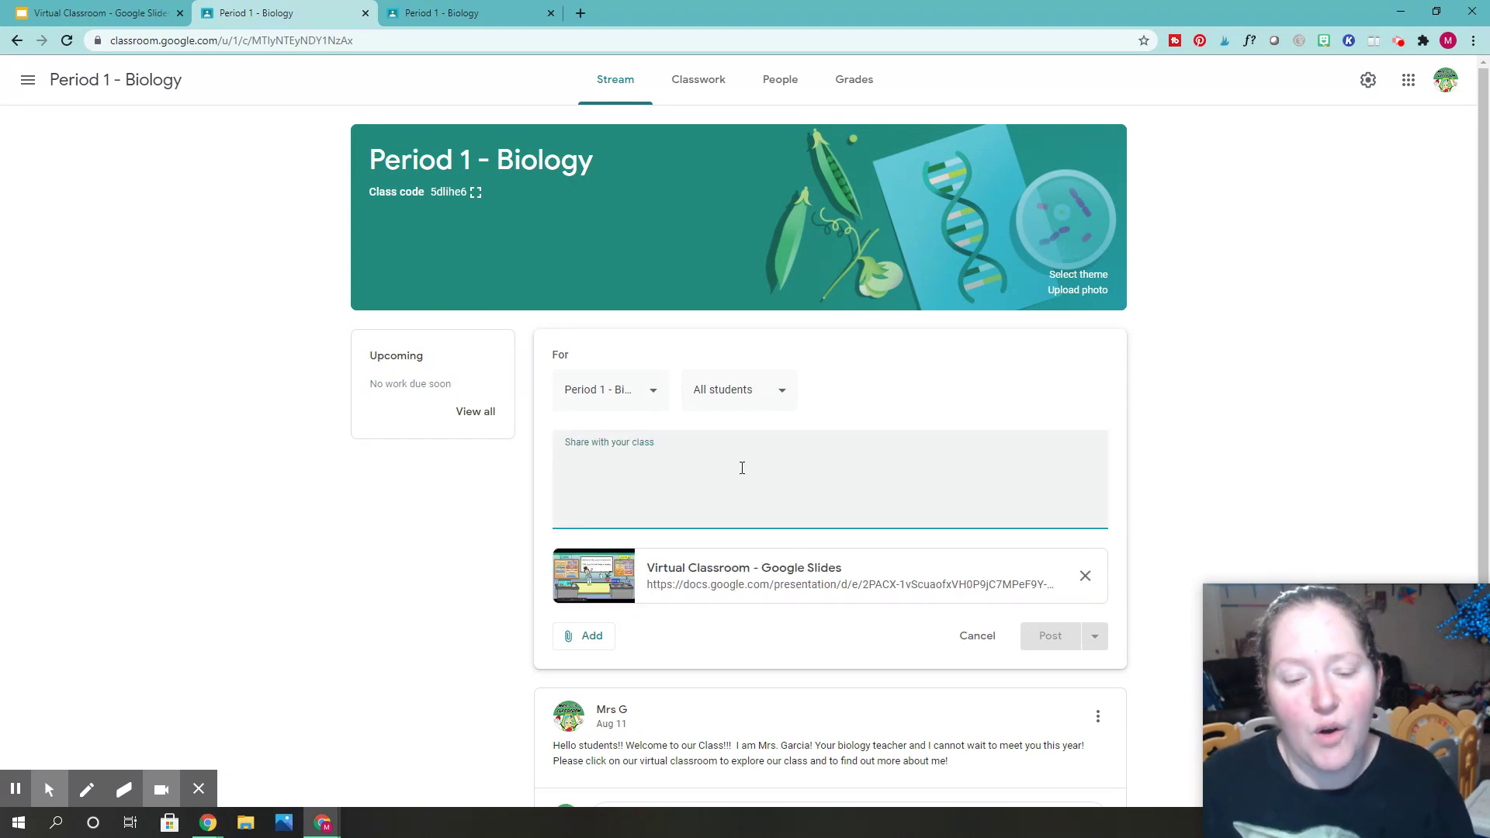
right_click(608, 458)
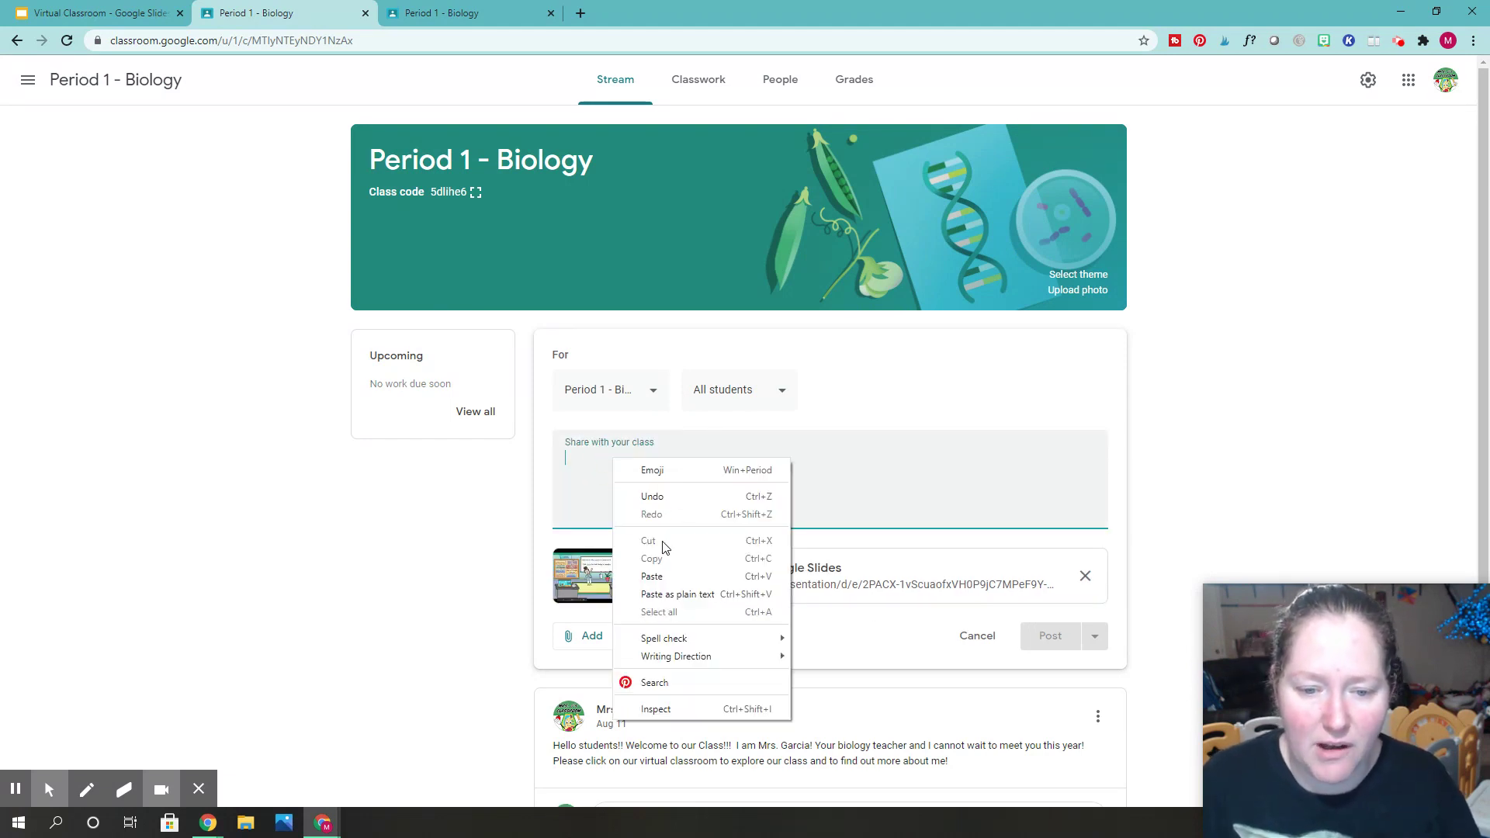
left_click(658, 590)
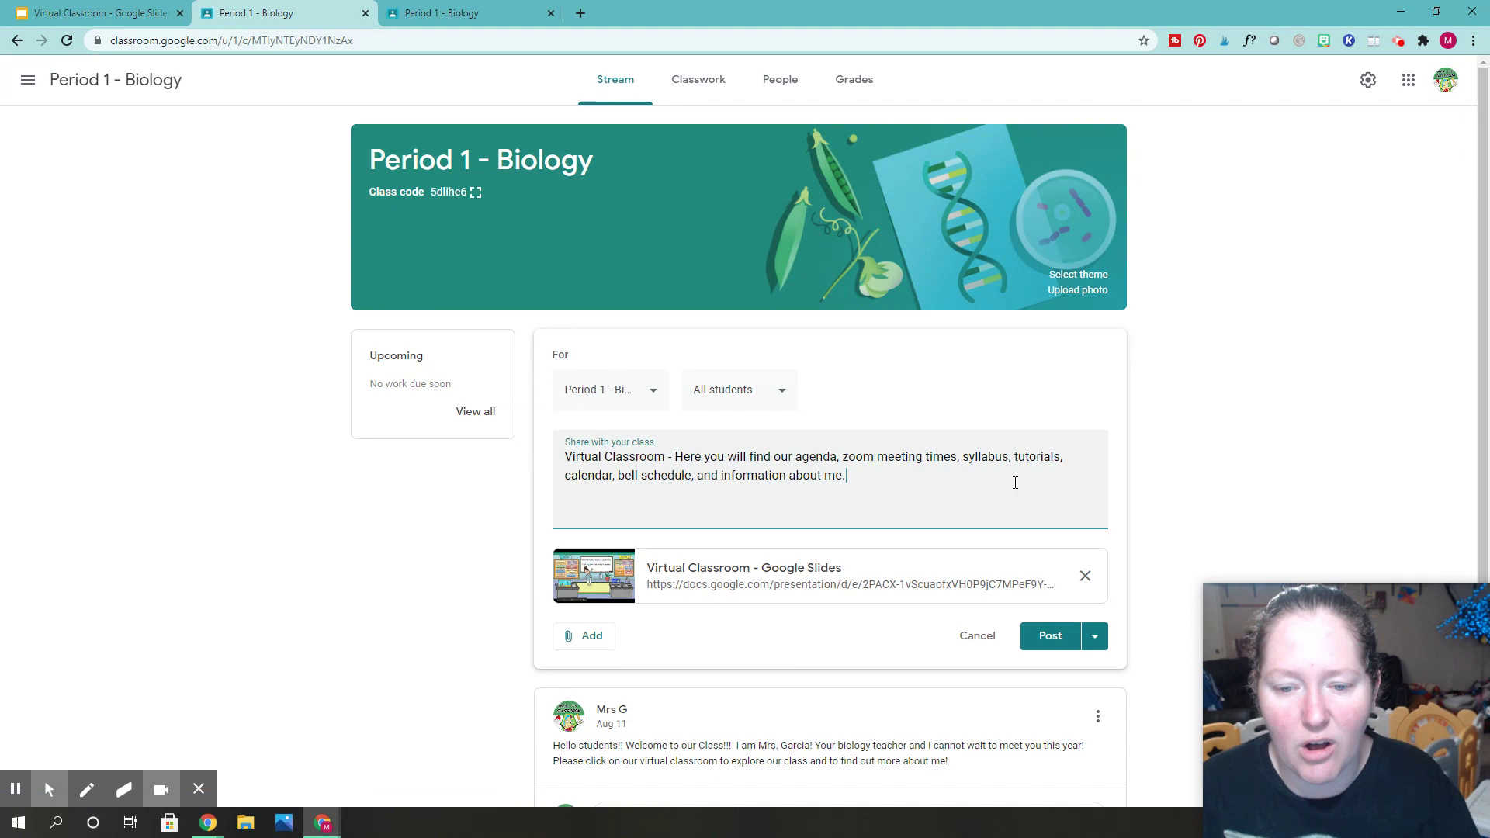
Step: Post the announcement and scroll the stream to confirm it sits above the welcome post
left_click(1051, 637)
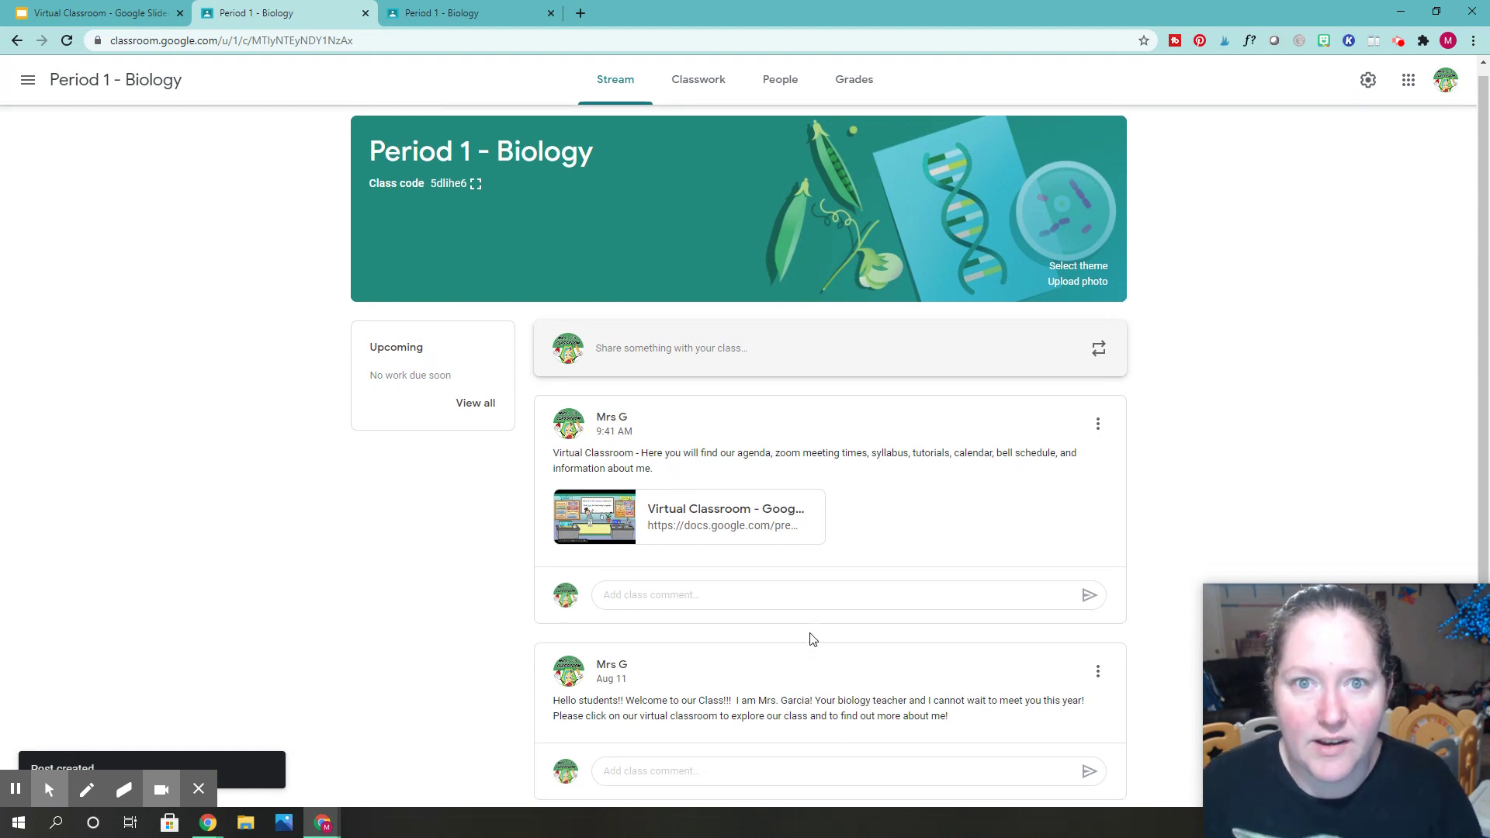
scroll(808, 640, "down", 1)
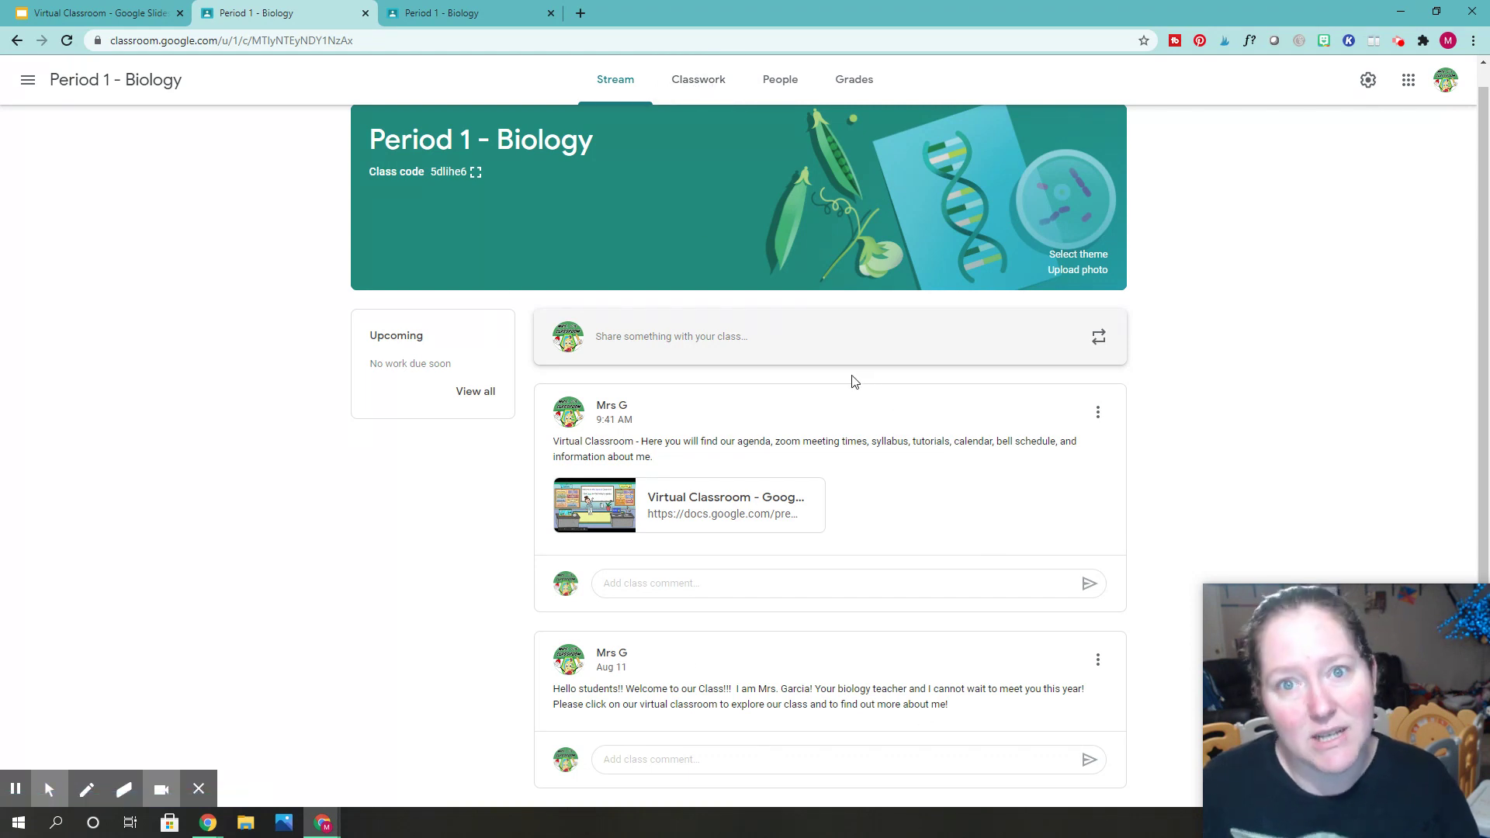
Step: In the student tab, reveal the new announcement and open its Virtual Classroom slides attachment
left_click(455, 13)
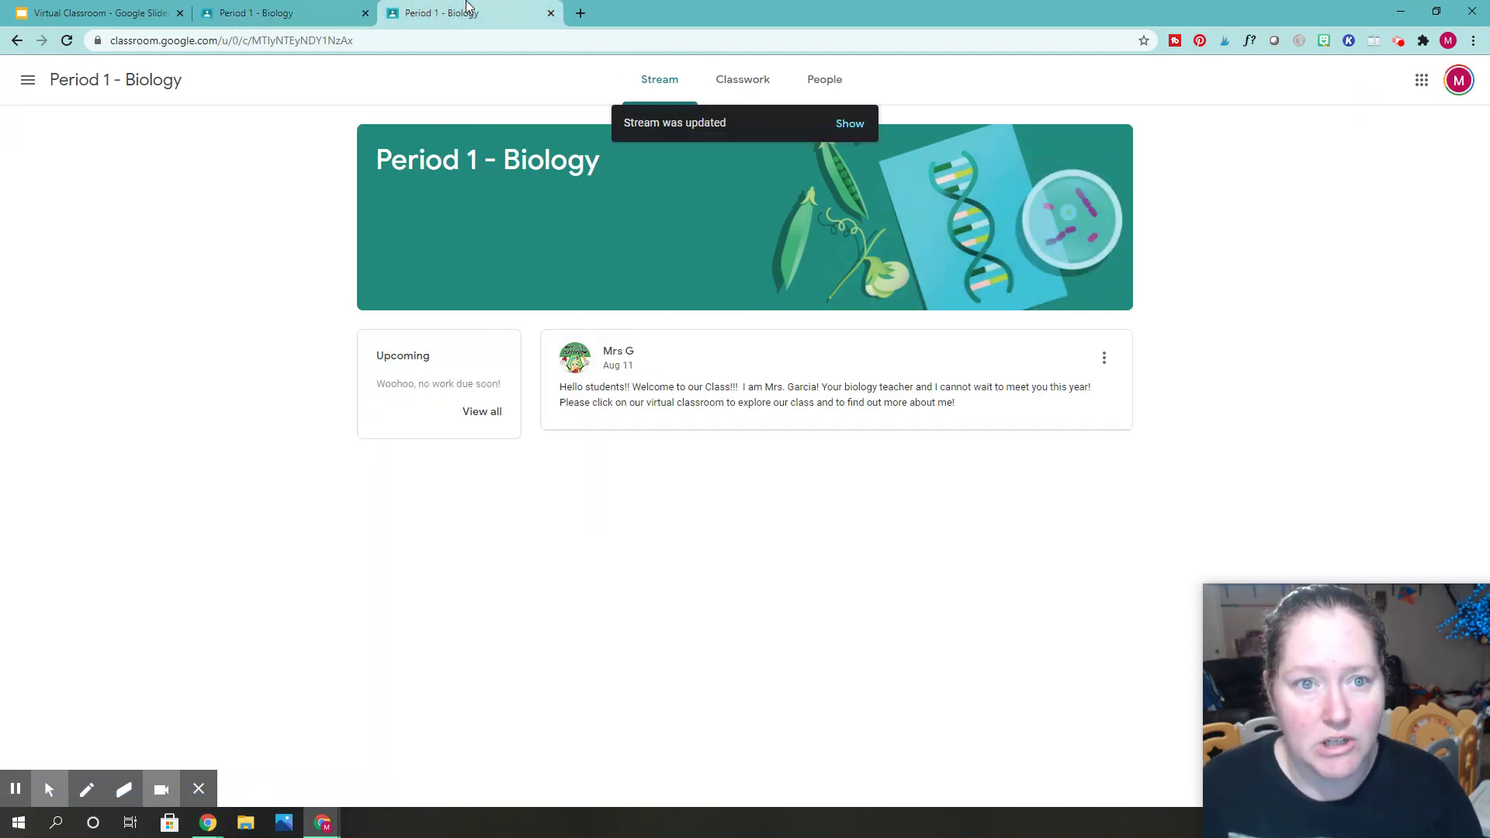
left_click(857, 132)
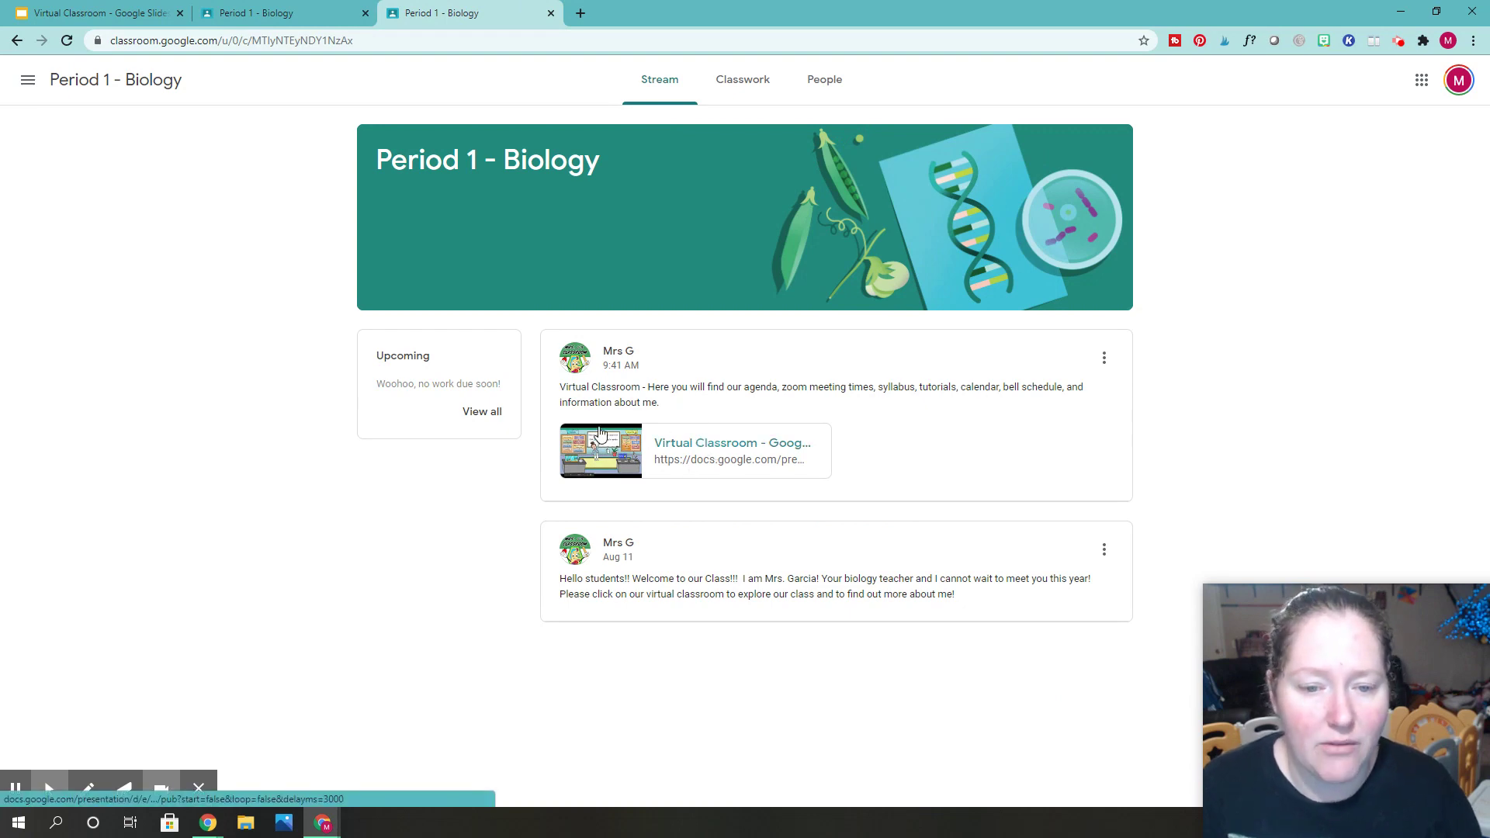
left_click(728, 444)
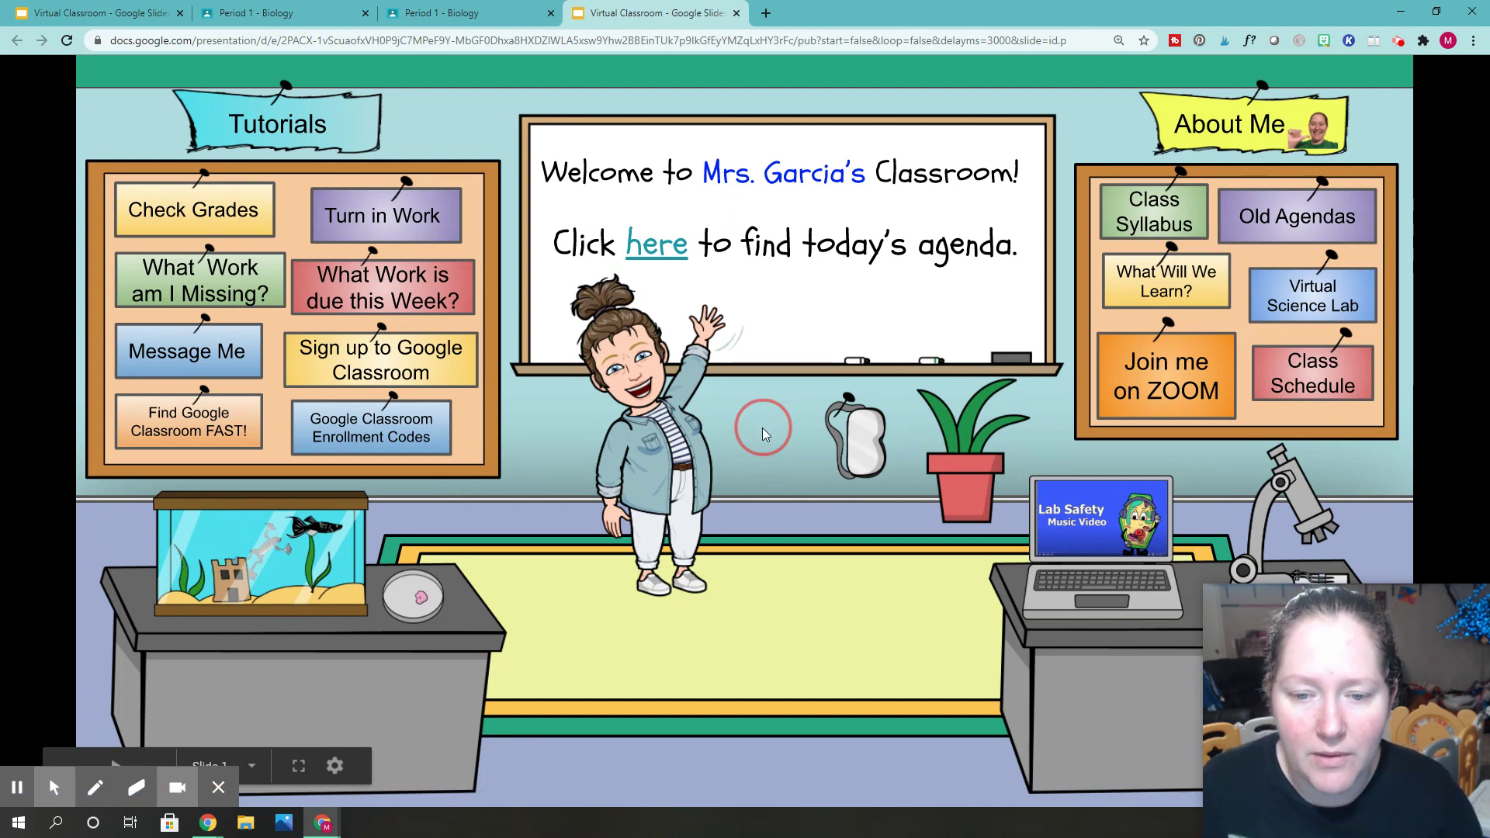
Step: Click through the published slide until Check Grades opens the 'How to Check Your Grades' video
left_click(789, 516)
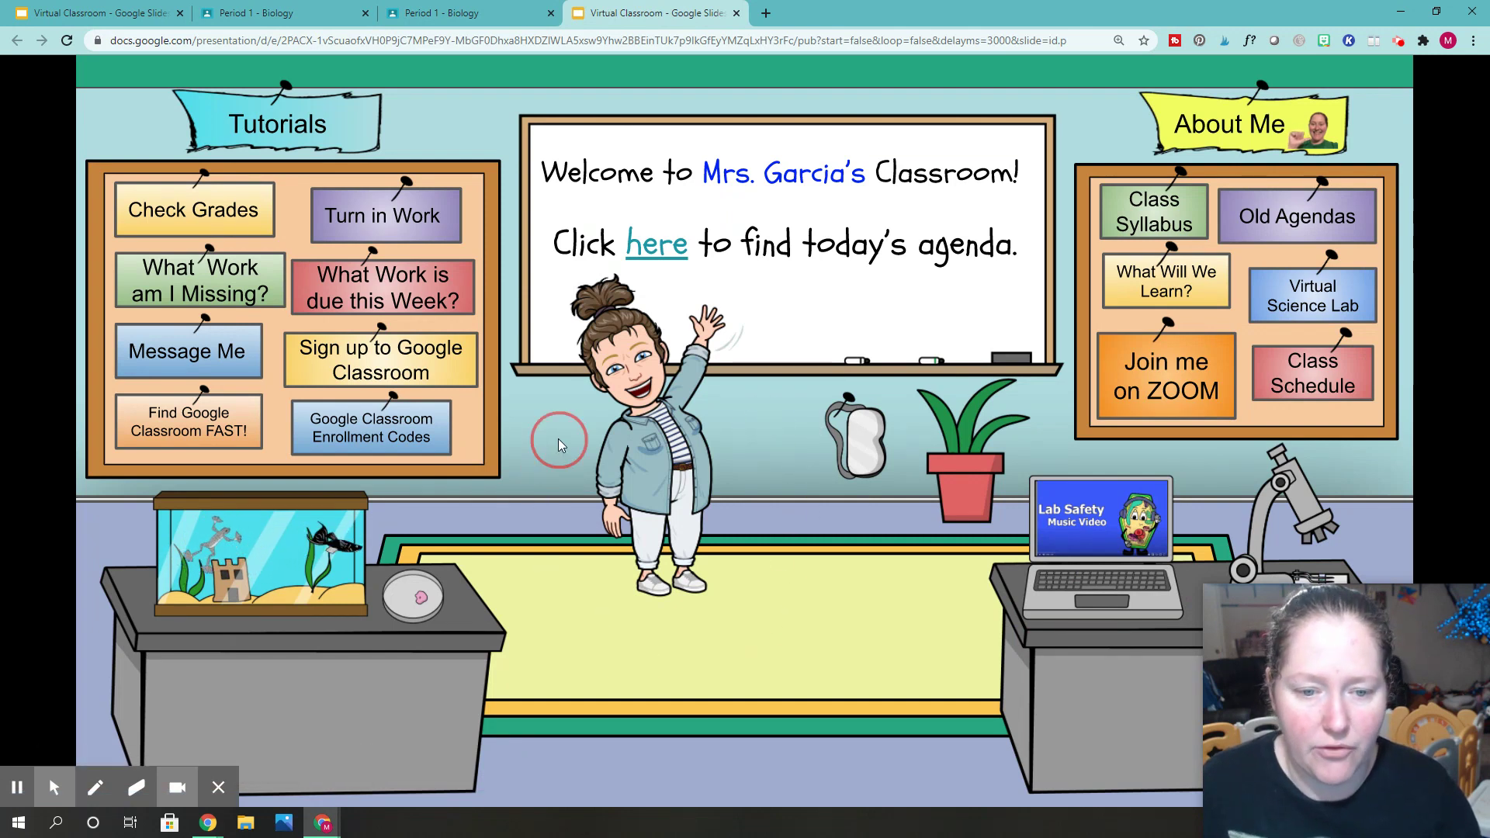
left_click(587, 613)
left_click(727, 695)
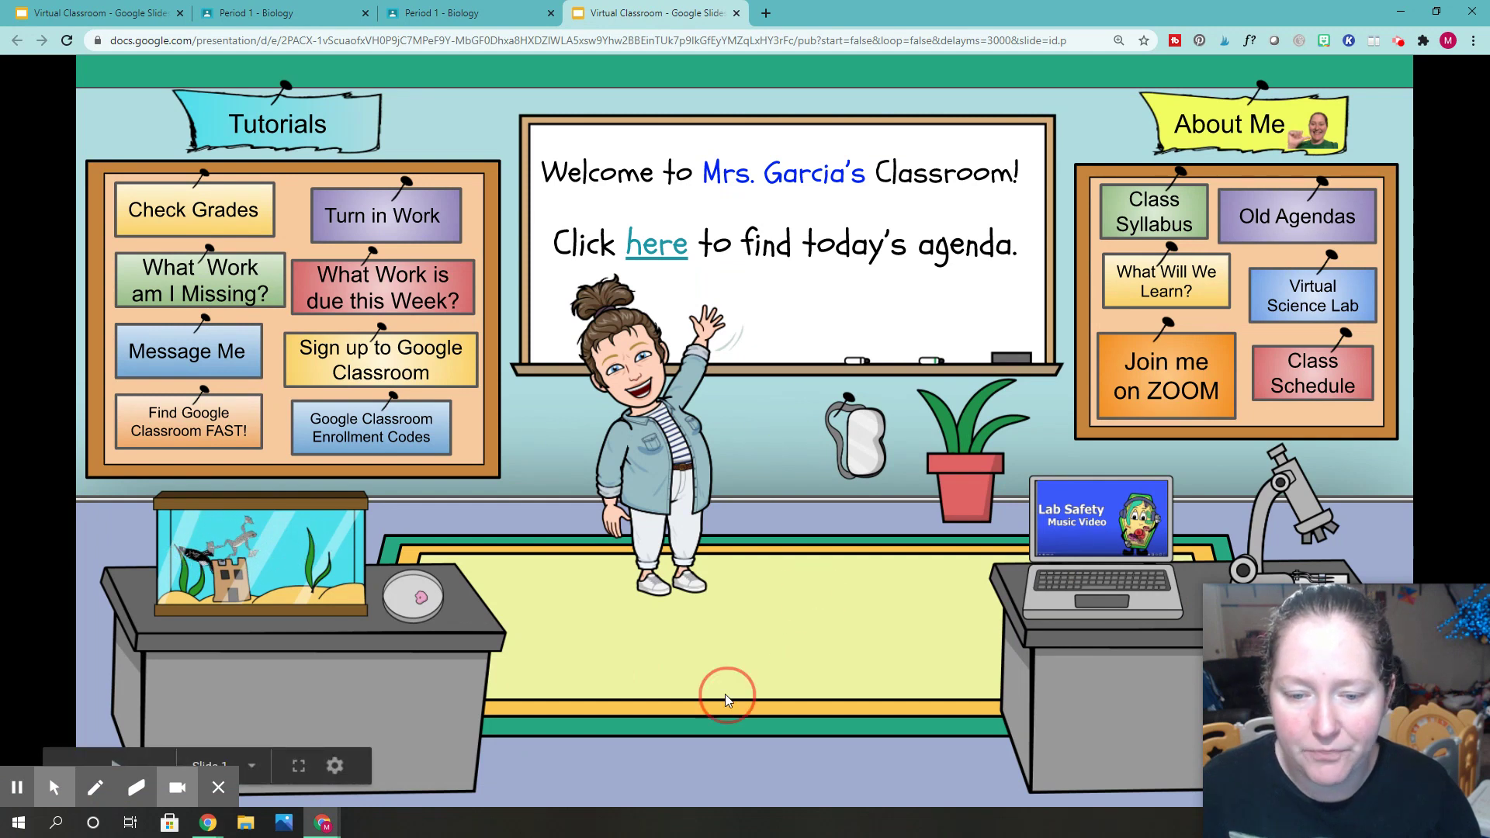
left_click(778, 437)
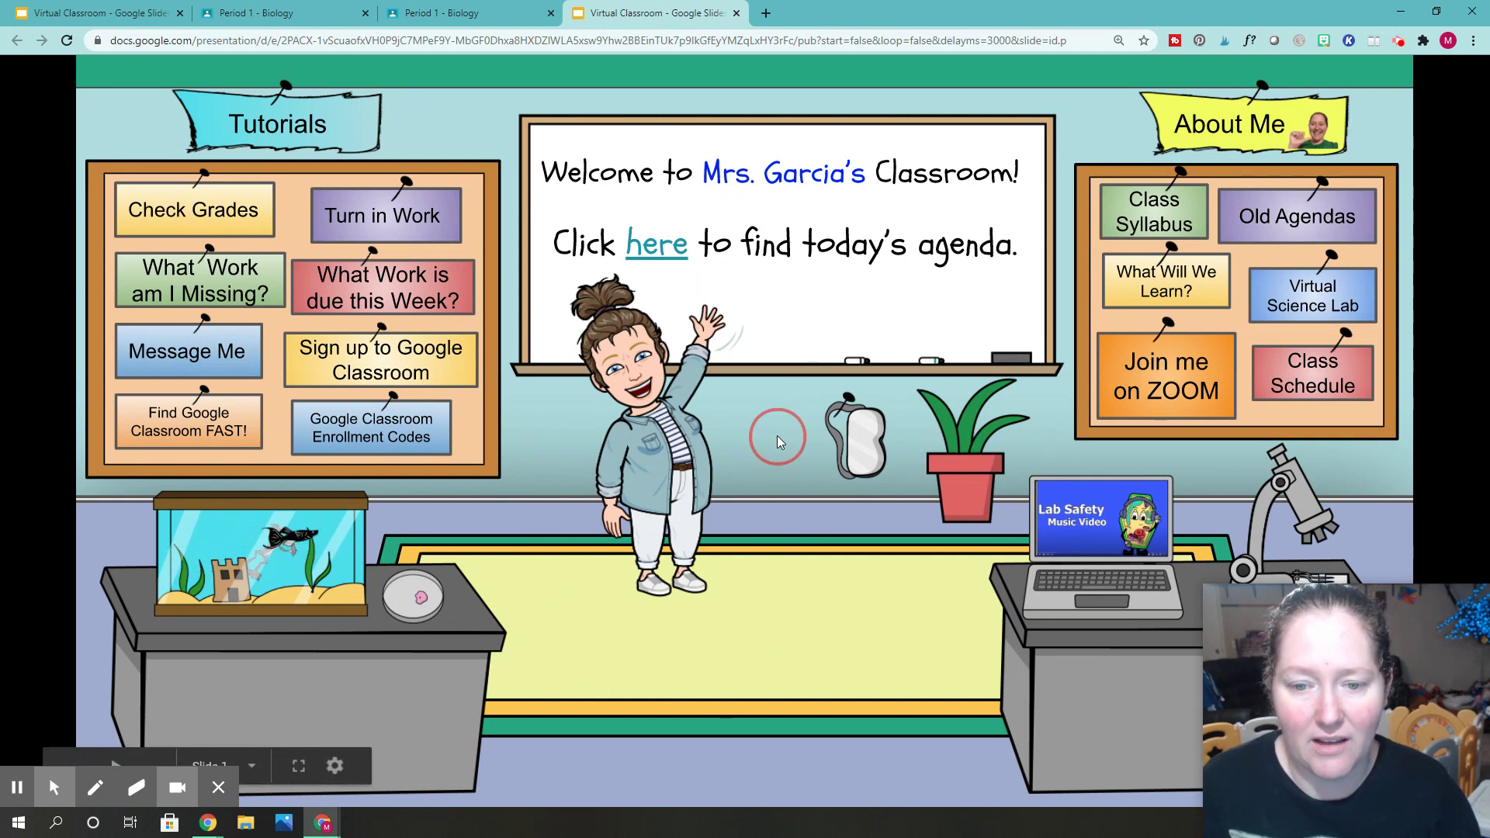
left_click(508, 622)
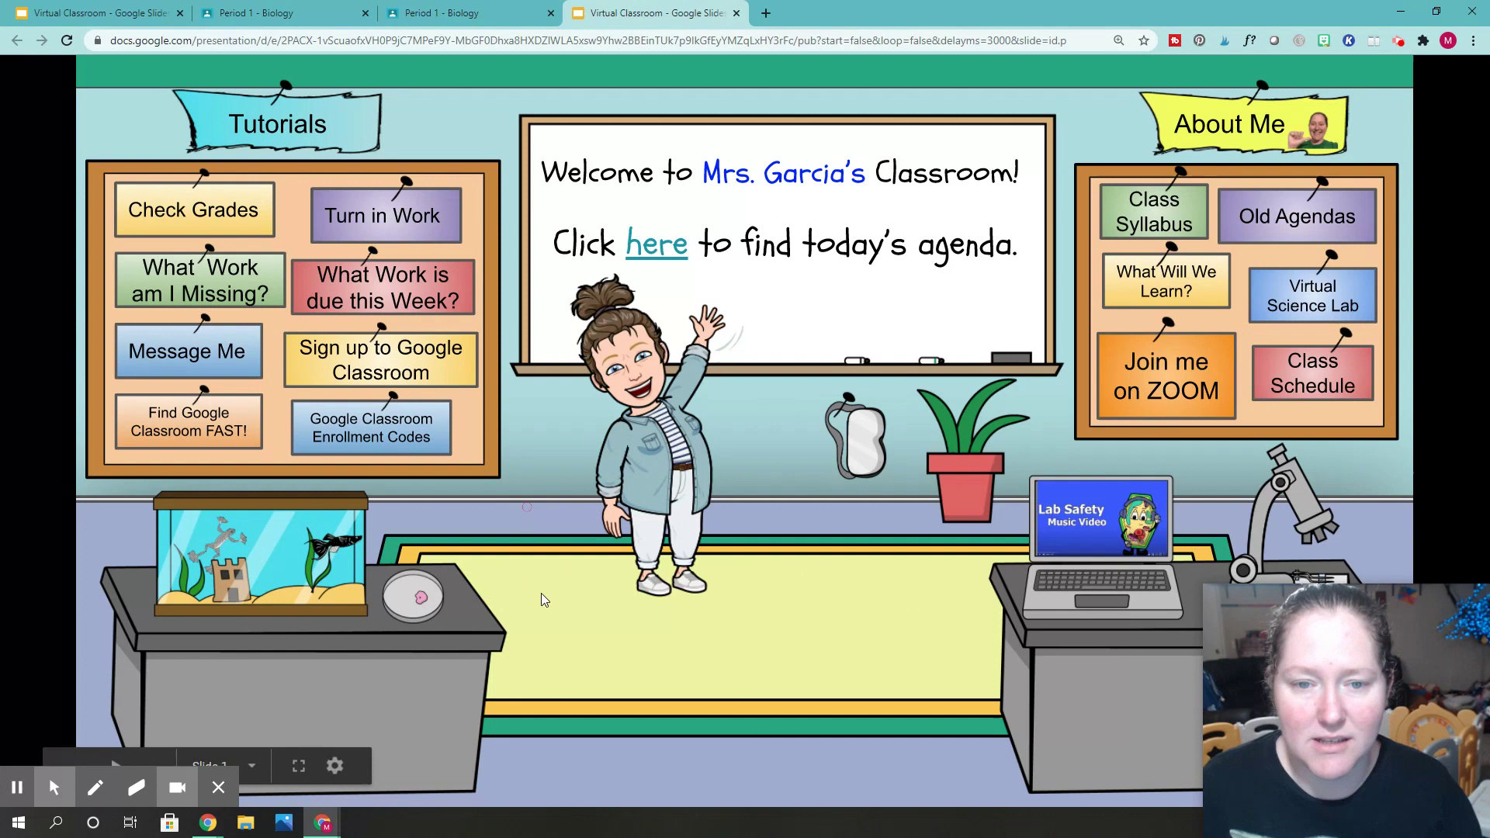
left_click(765, 500)
left_click(858, 566)
left_click(759, 501)
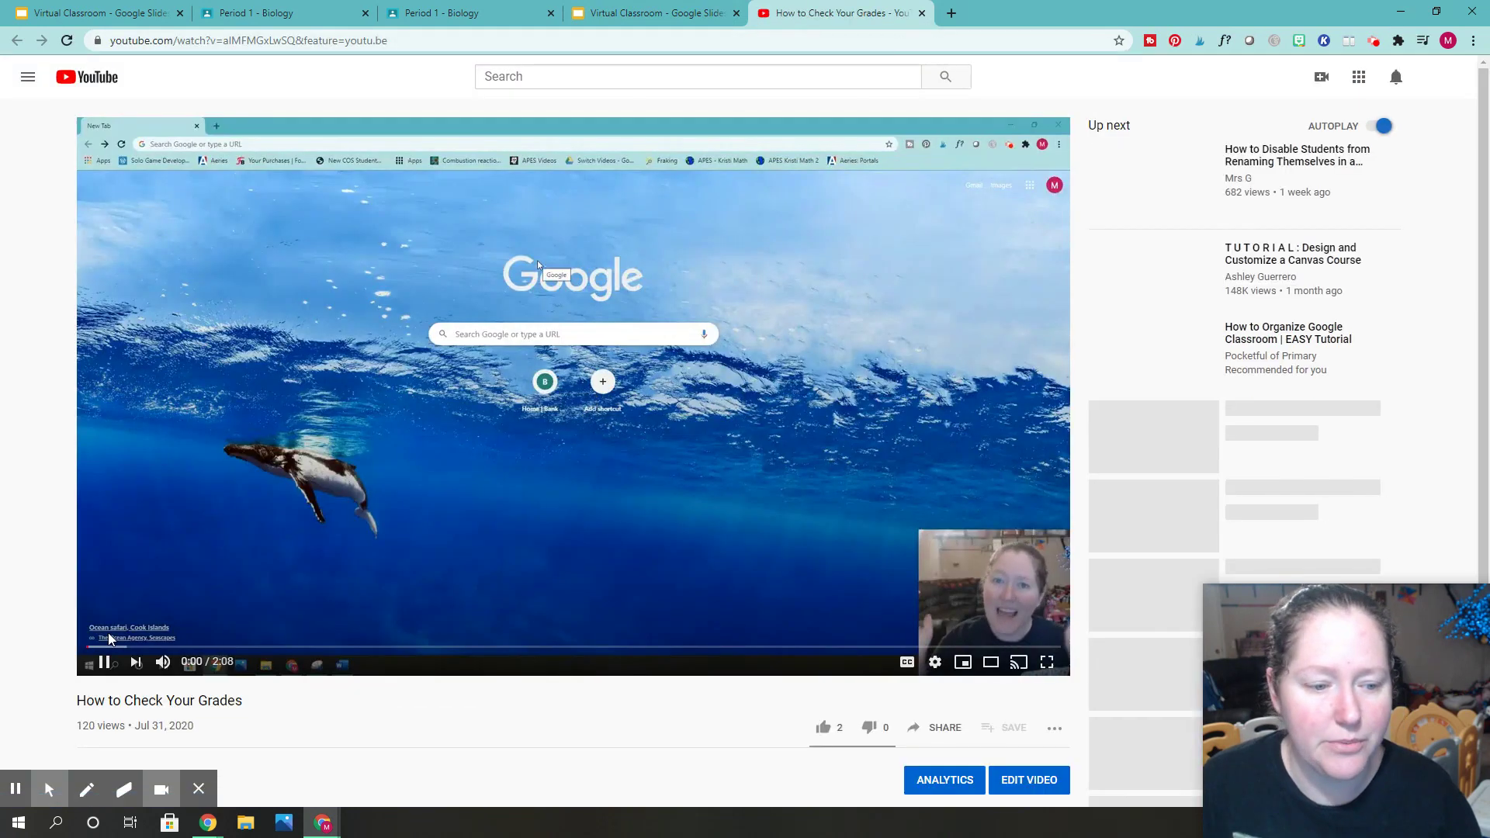
Step: Close the grades video, test the agenda link to Weekly Agenda, and the plant slide's return button
left_click(109, 638)
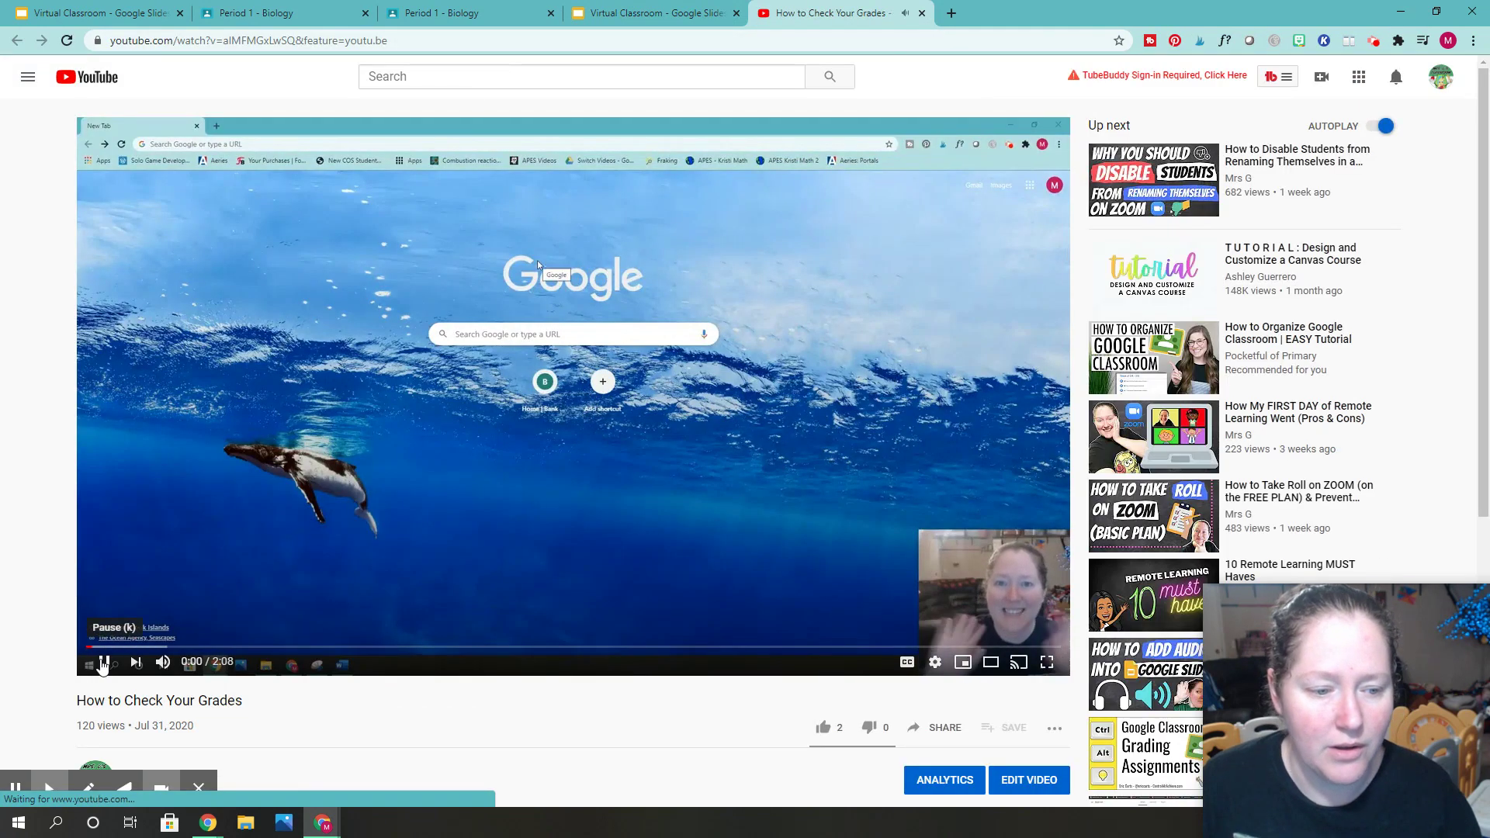
left_click(922, 13)
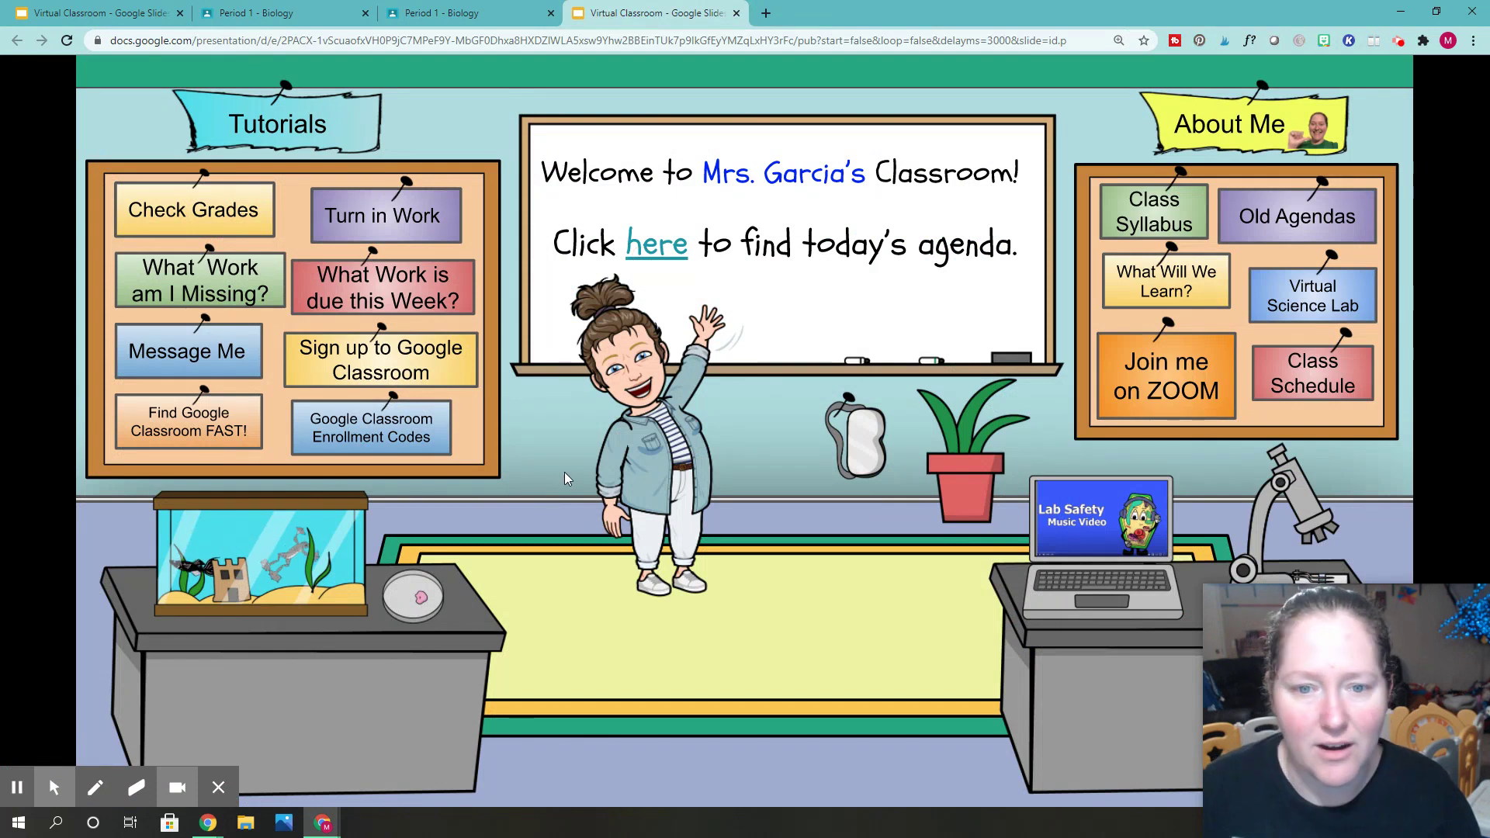
left_click(670, 253)
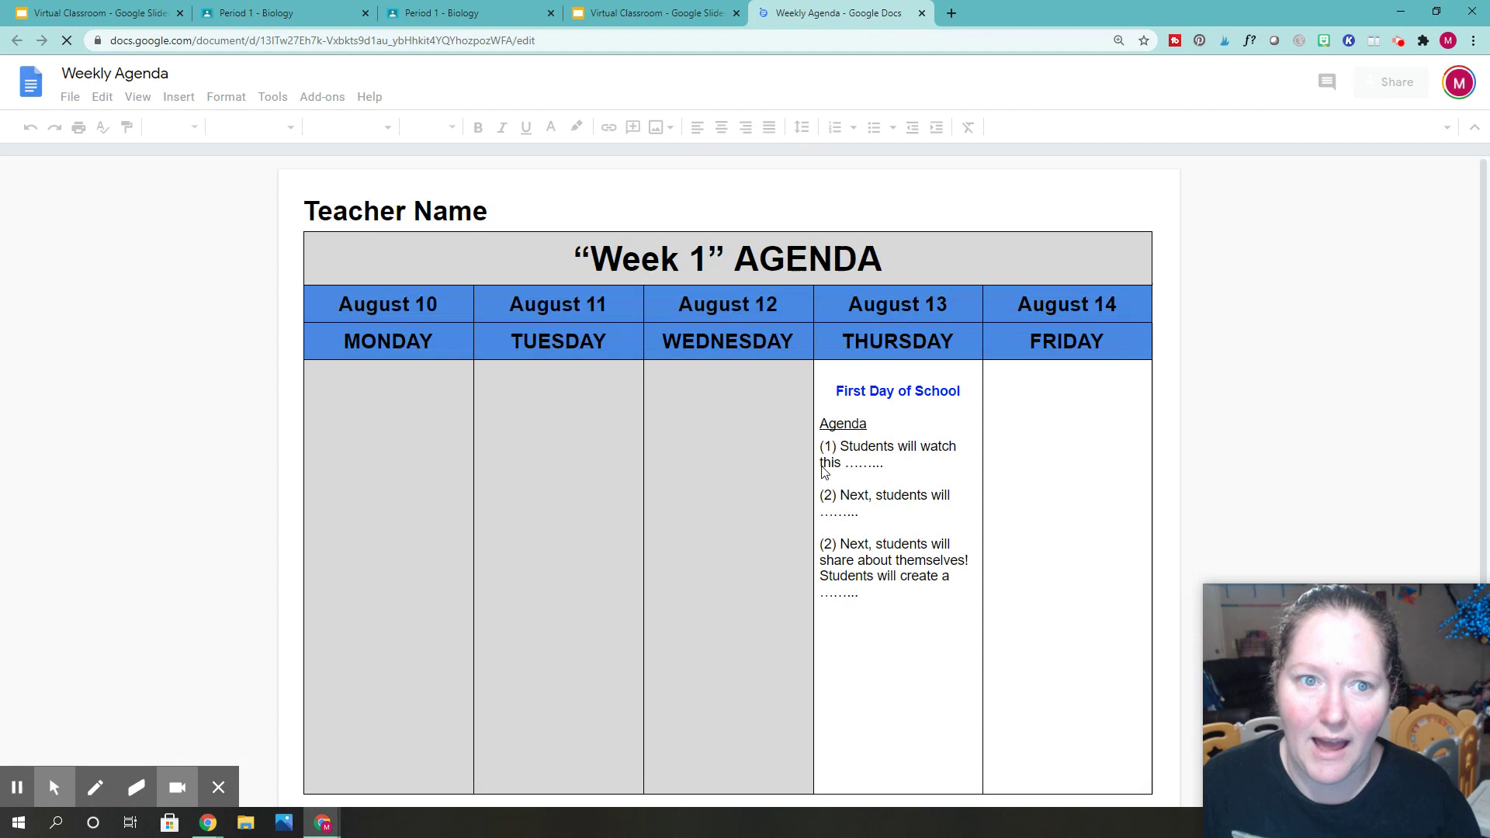
left_click(922, 15)
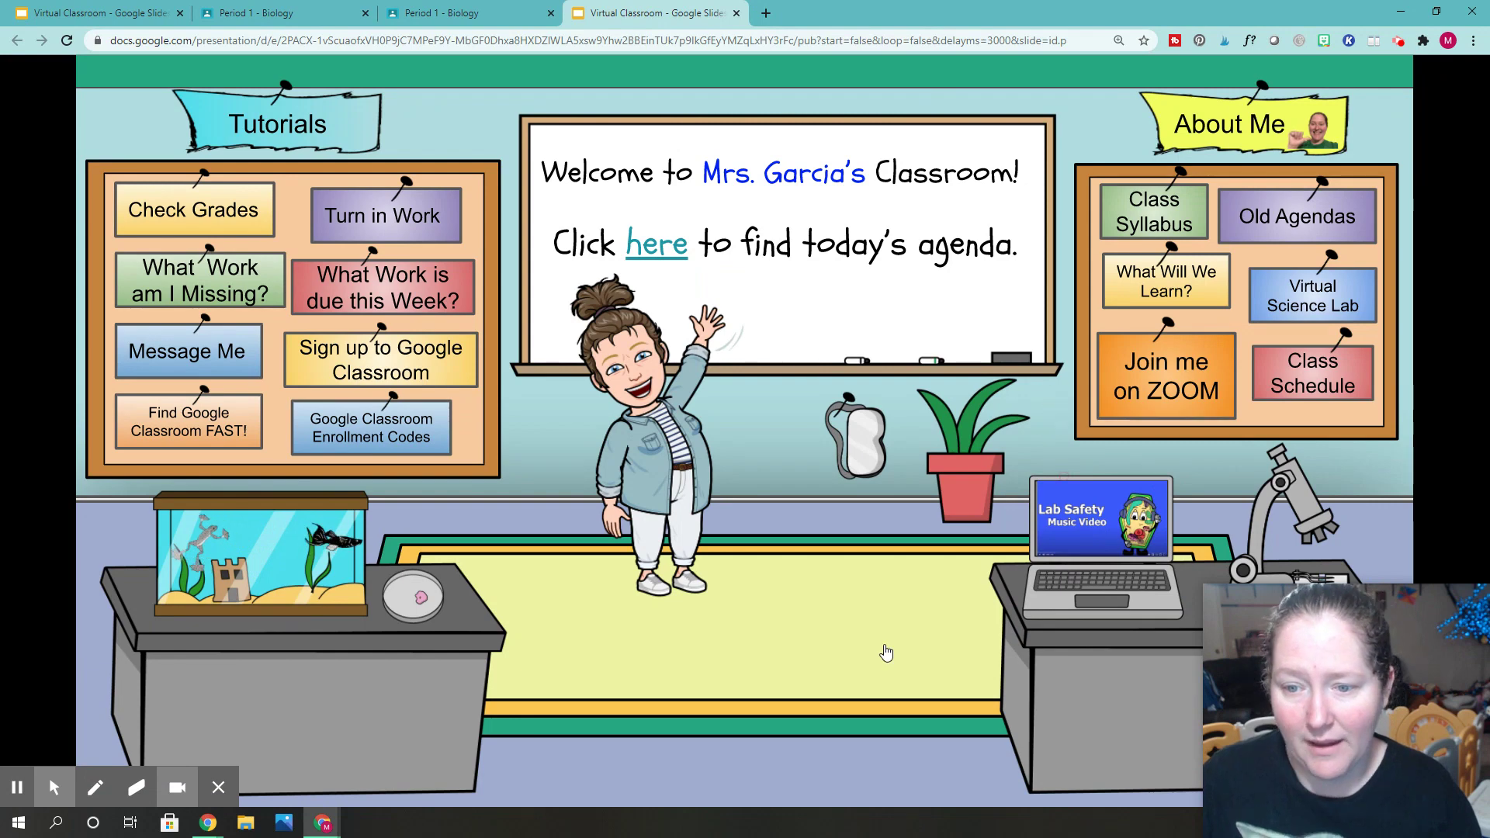
left_click(947, 435)
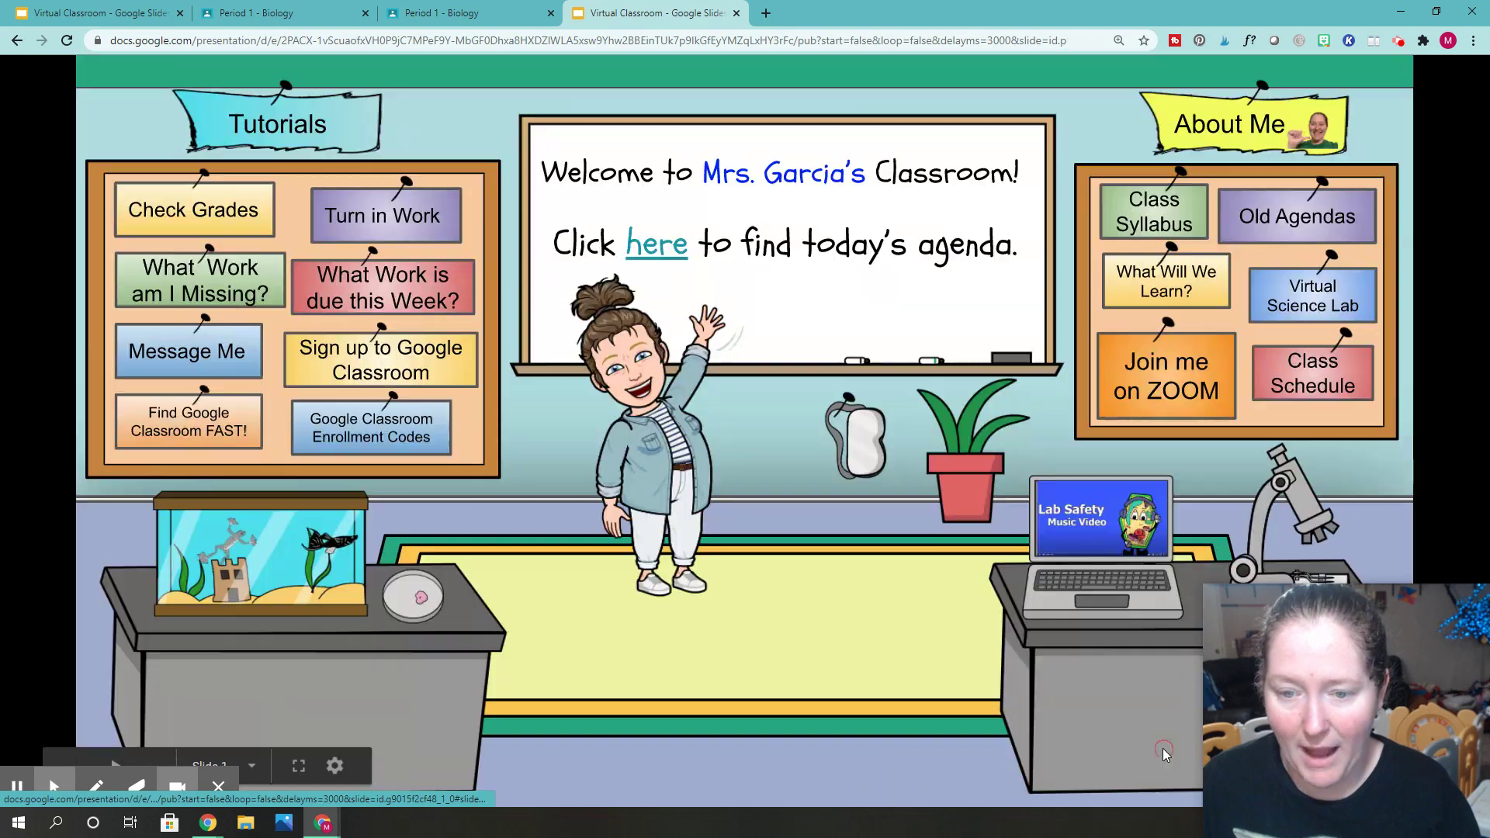
left_click(1212, 786)
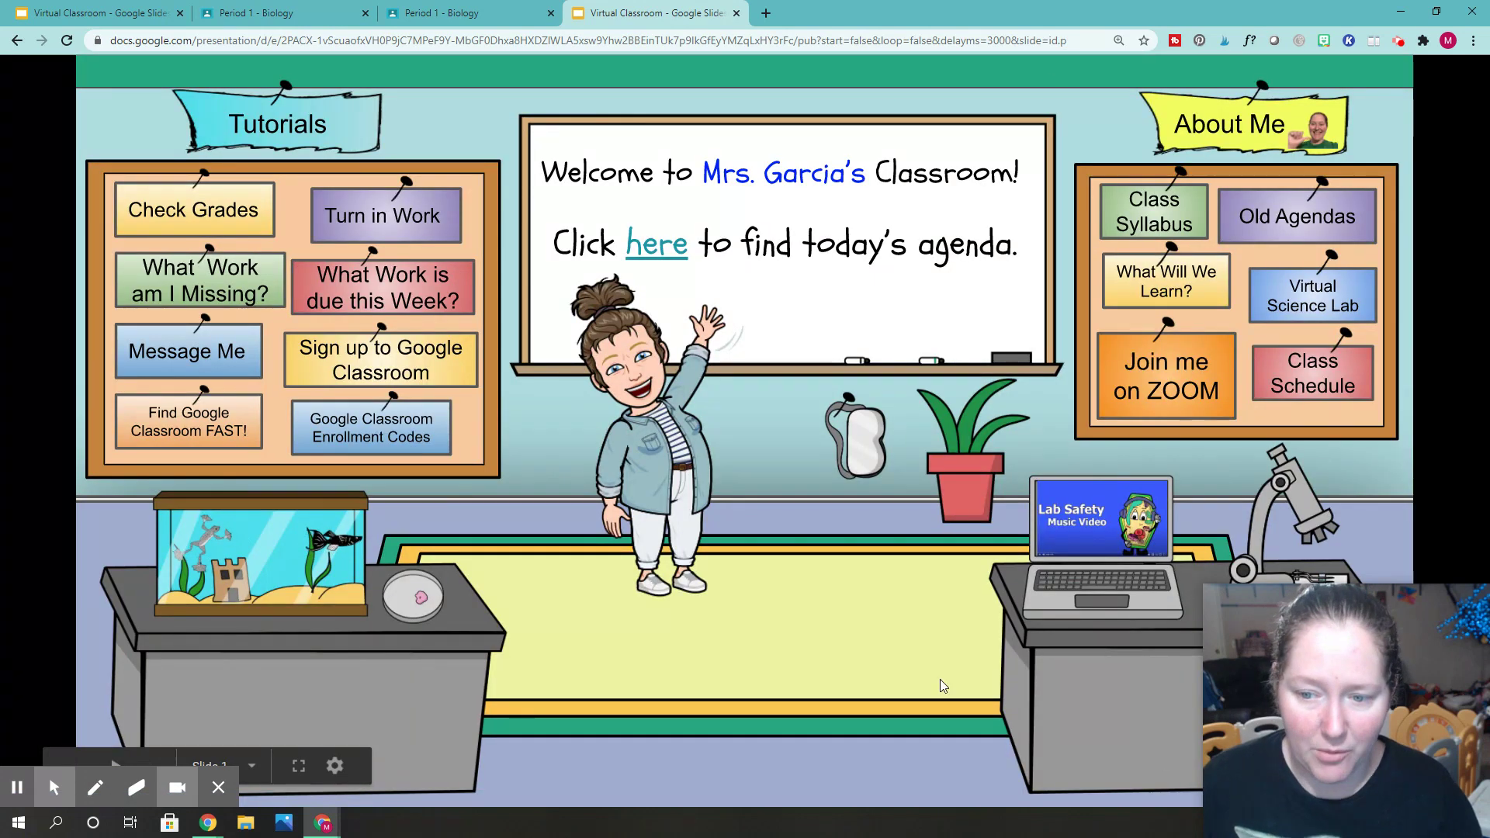